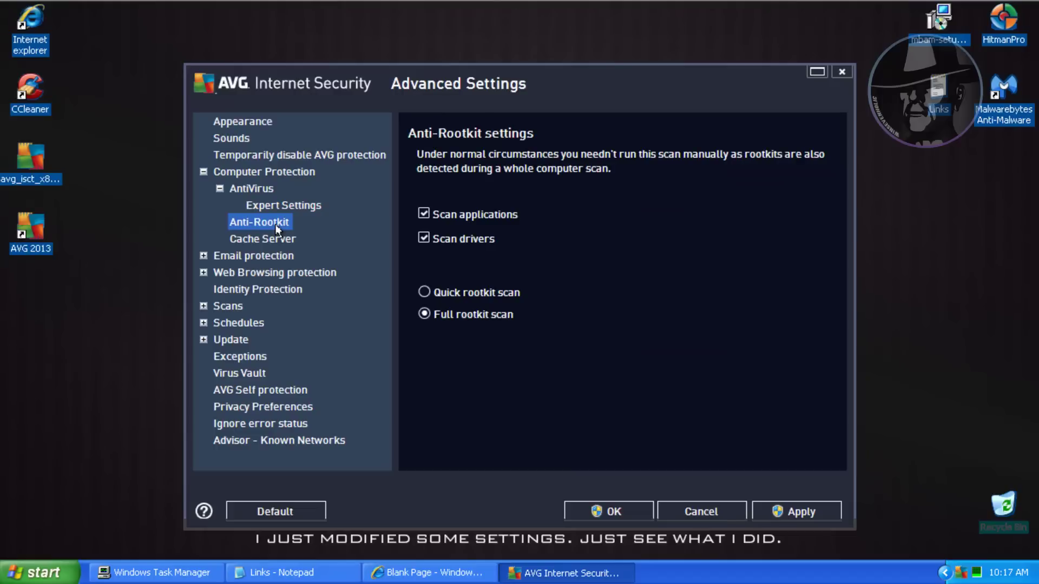
- Review the antivirus expert settings, Cache Server and LinkScanner Surf-Shield pages, expanding the Email and Web Browsing protection groups
click(275, 209)
click(265, 237)
click(204, 257)
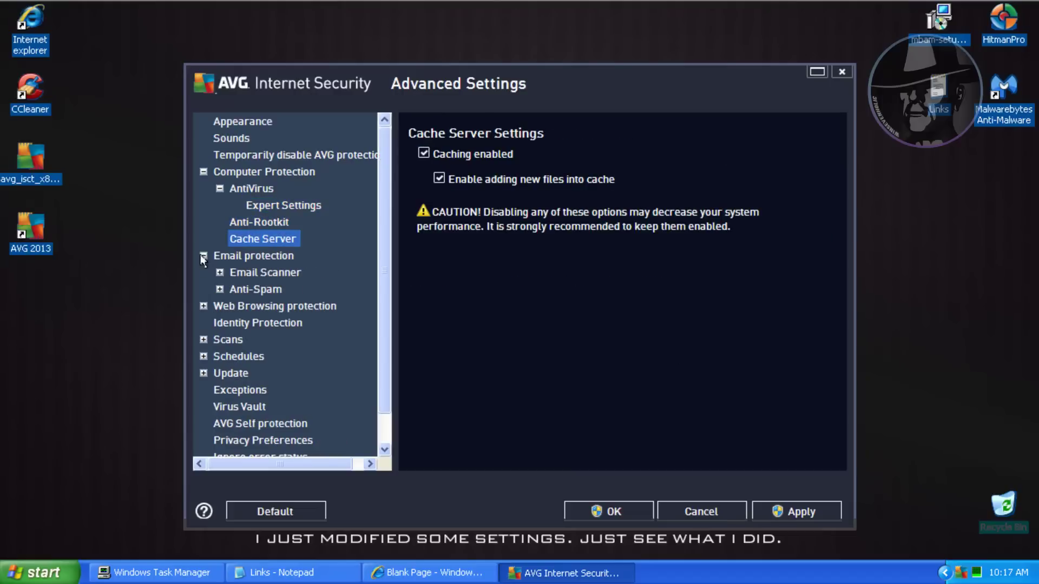
click(203, 305)
click(254, 307)
click(269, 324)
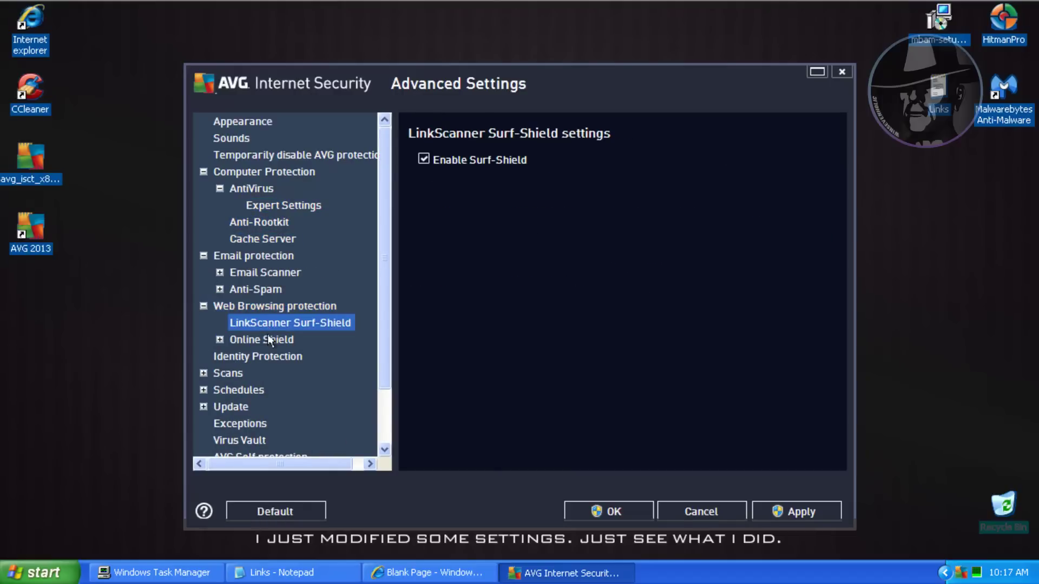
- In the Online Shield expert settings, enable archive checking and set the maximum part size of a scanned file to 500 KB
click(267, 340)
click(220, 340)
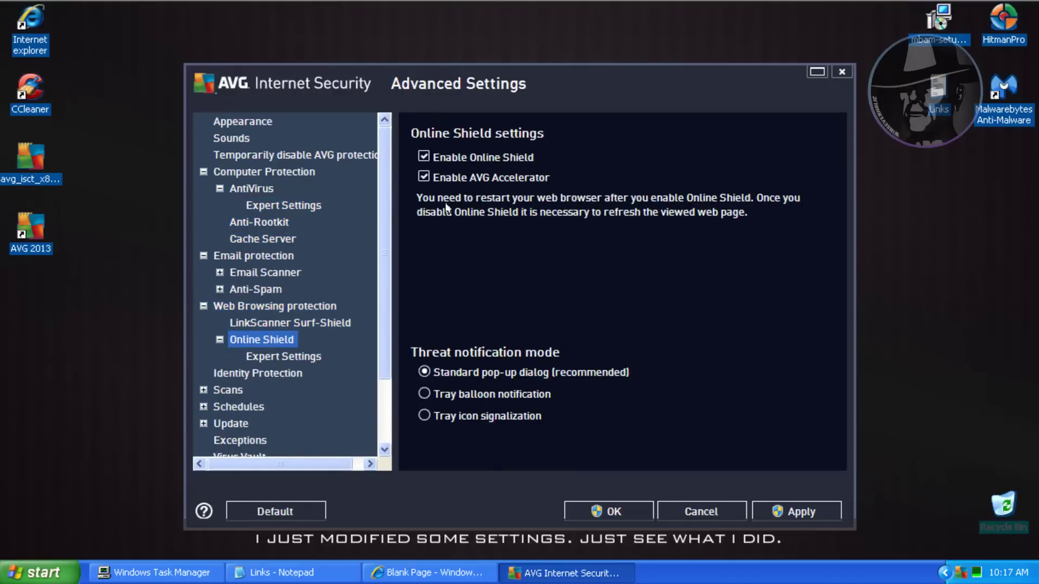
click(272, 355)
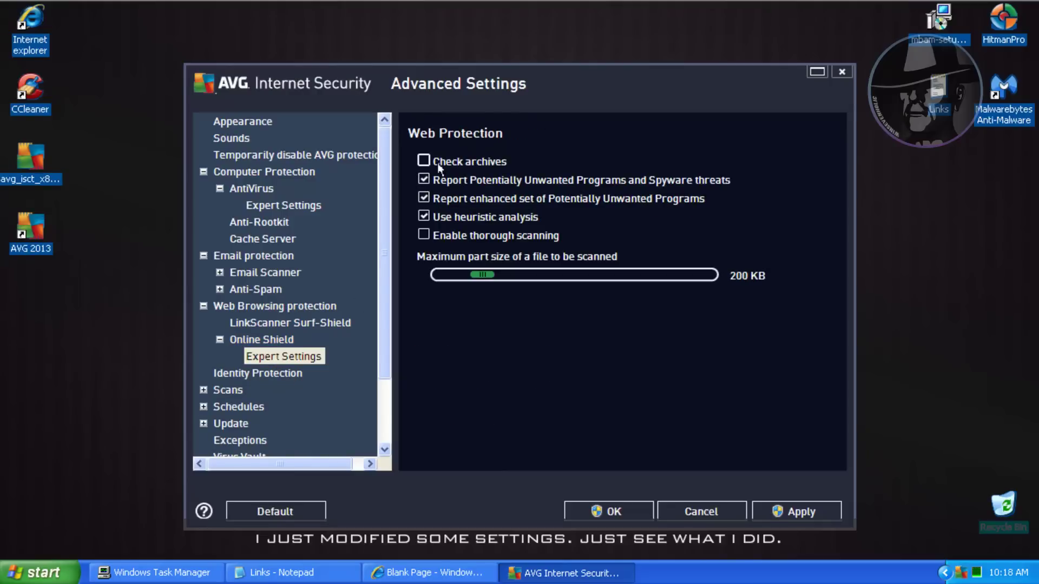
drag(482, 274, 539, 276)
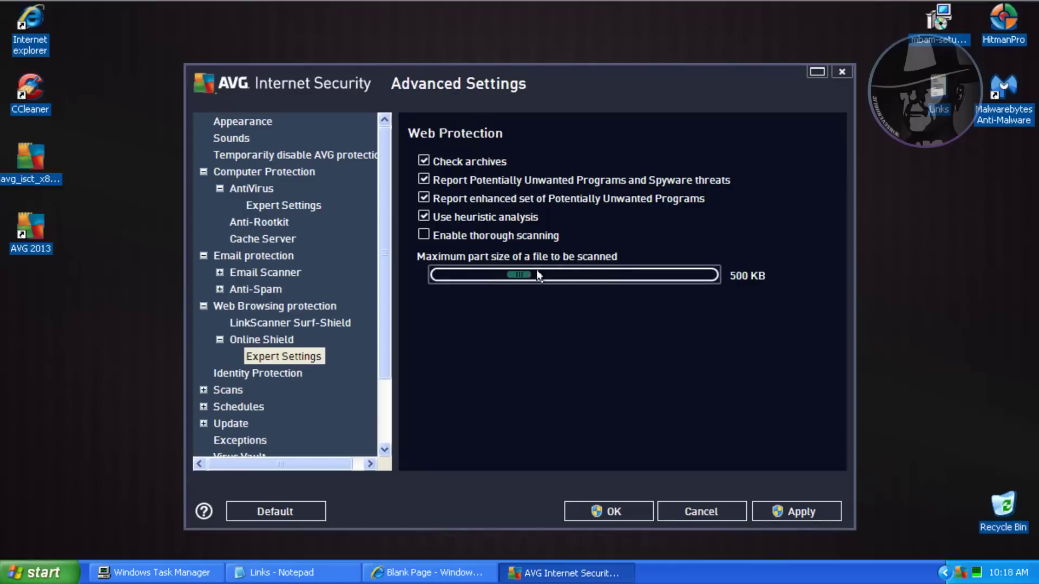
- Review the Identity Protection, Exceptions, Virus Vault, AVG Self protection, Privacy Preferences, Ignore error status and Known Networks settings
click(245, 374)
drag(385, 346, 388, 408)
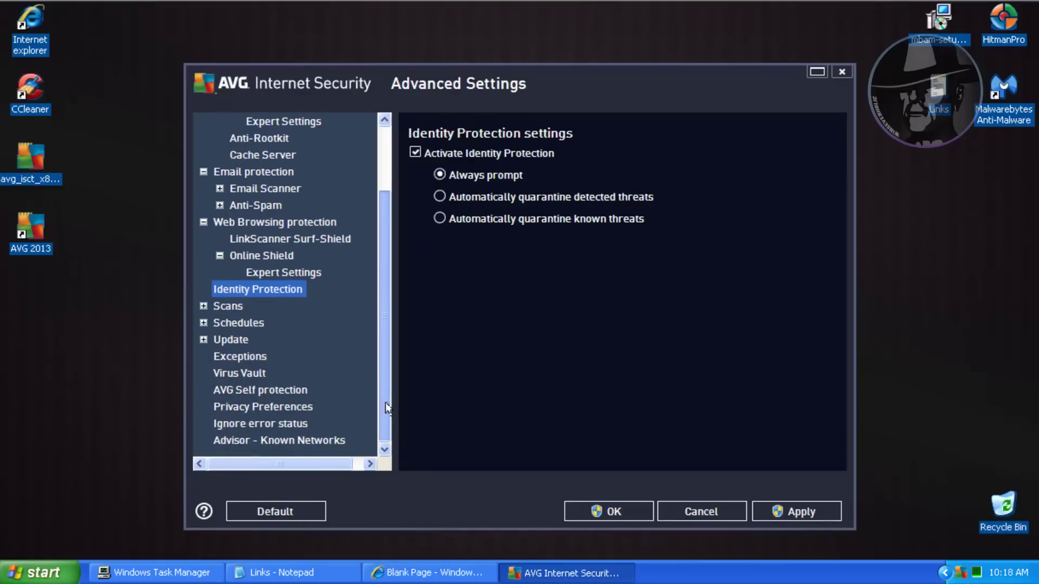
click(241, 357)
click(234, 372)
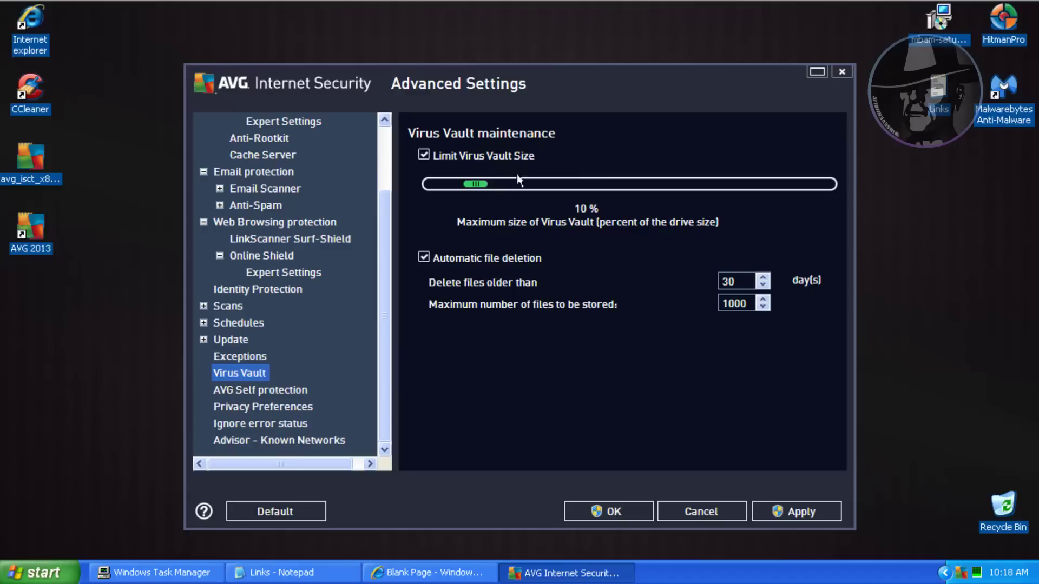
drag(519, 181, 503, 184)
click(292, 389)
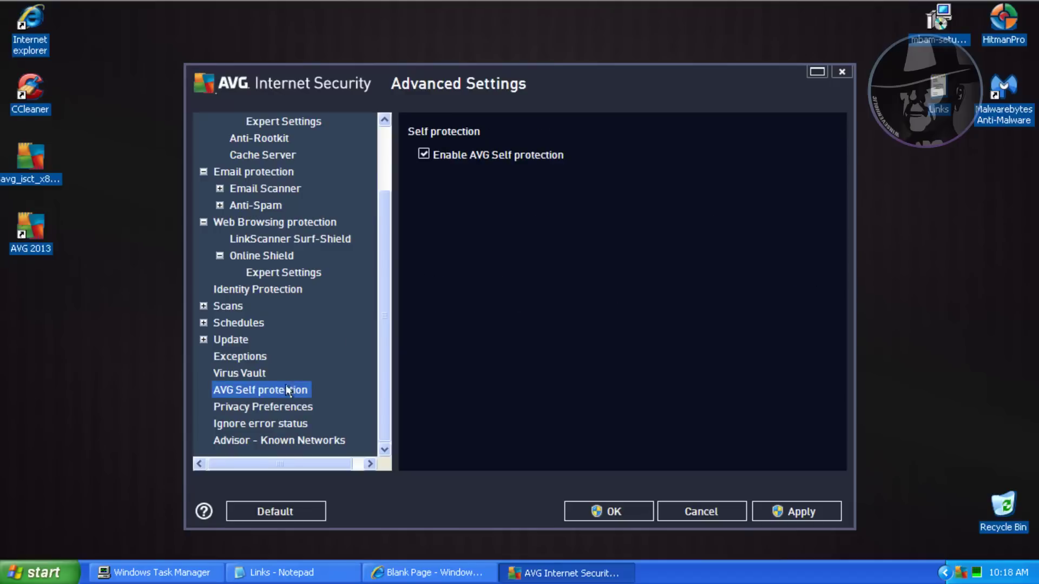
click(251, 407)
click(248, 423)
click(246, 437)
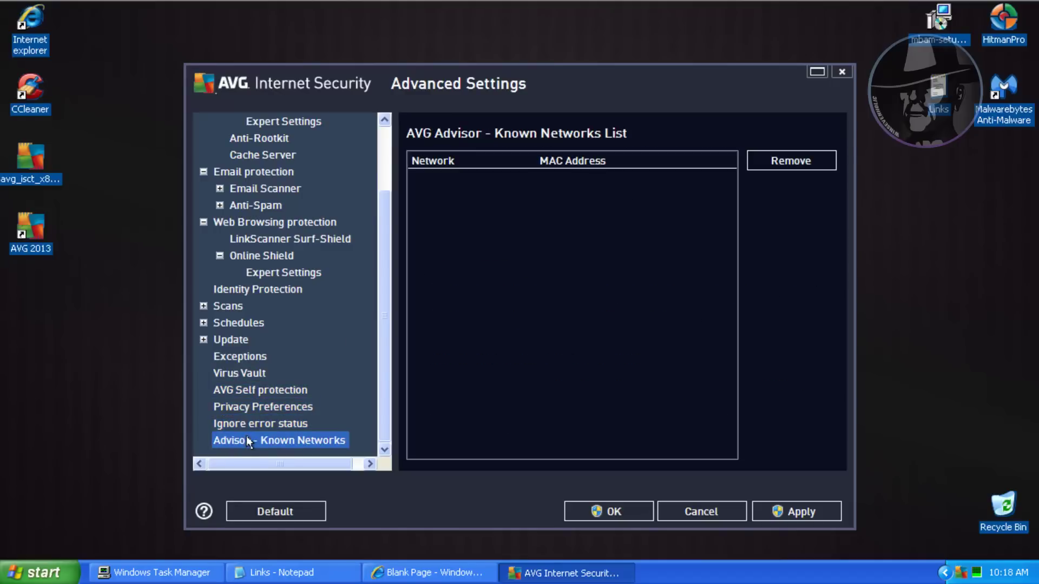
- Apply and save the advanced settings, and close the AVG main window
click(810, 513)
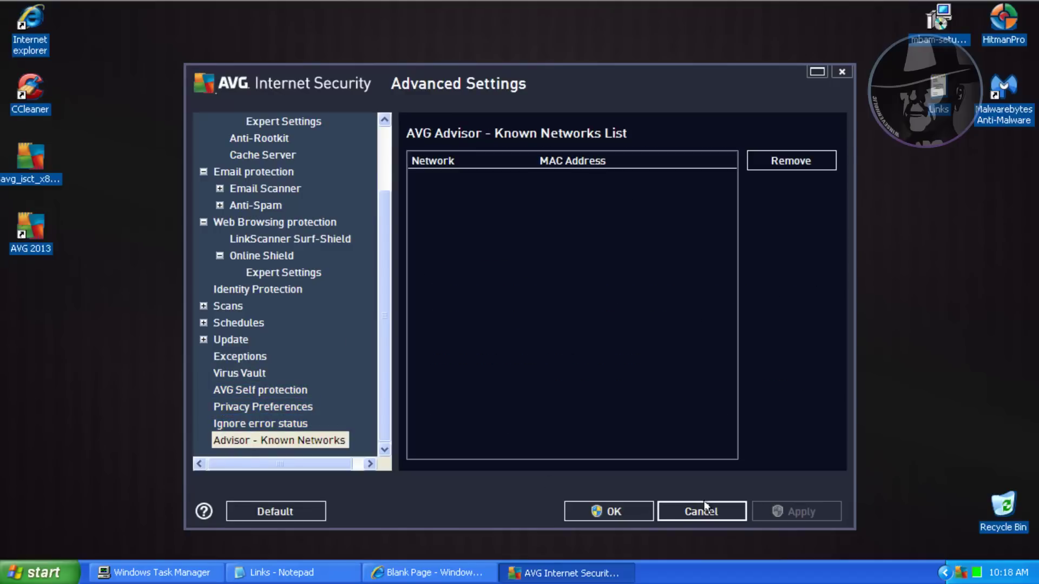
click(615, 512)
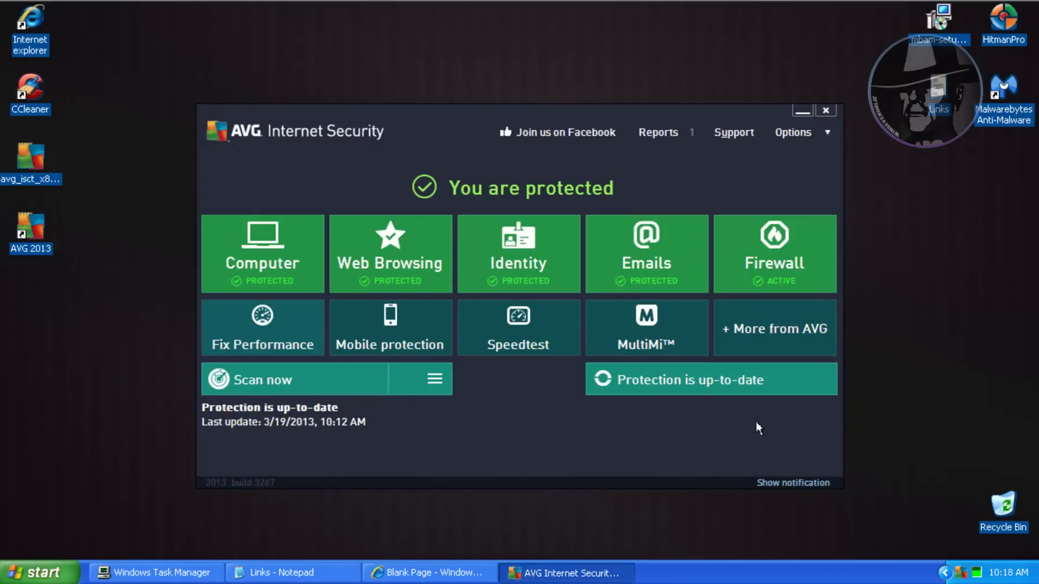
click(199, 174)
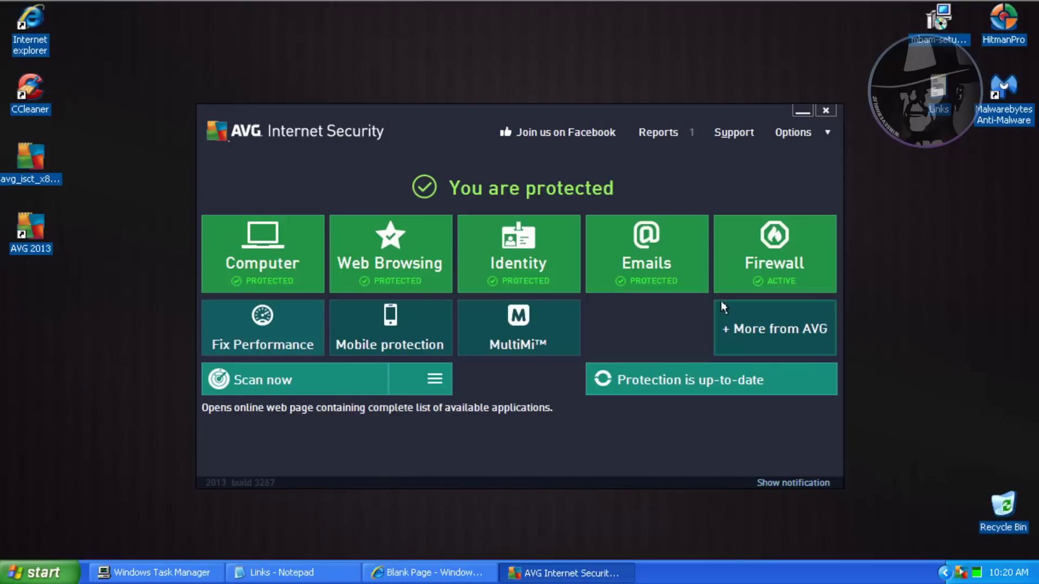
click(826, 112)
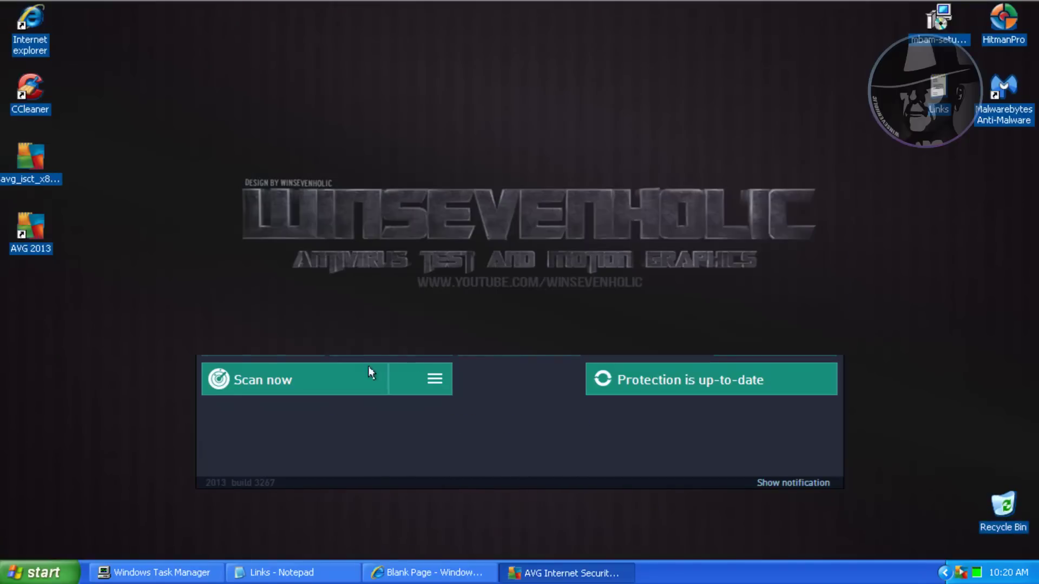
- Switch to Windows Task Manager and examine the CPU and memory usage of the running AVG processes
click(157, 573)
click(76, 144)
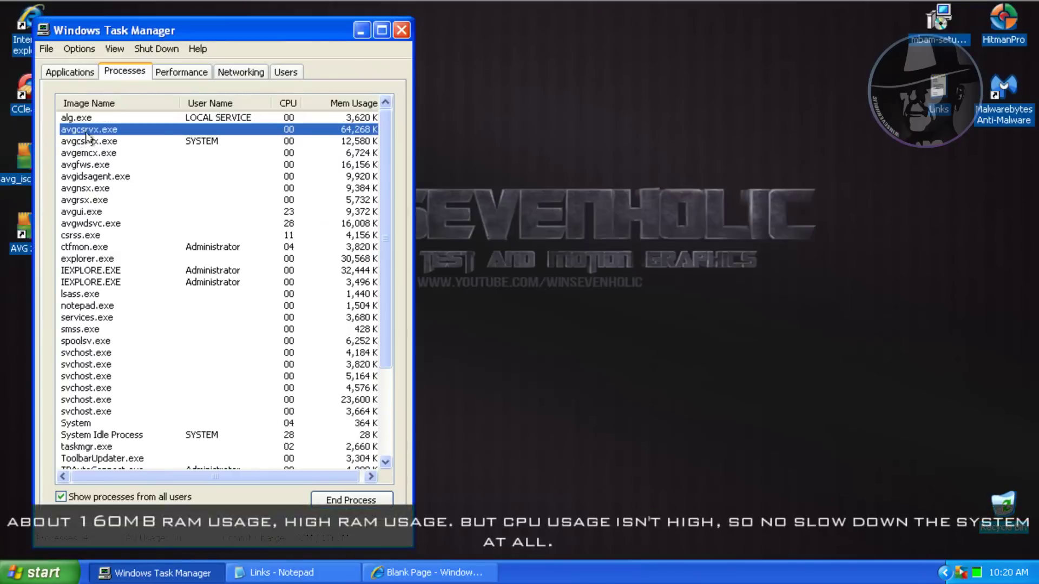
click(76, 166)
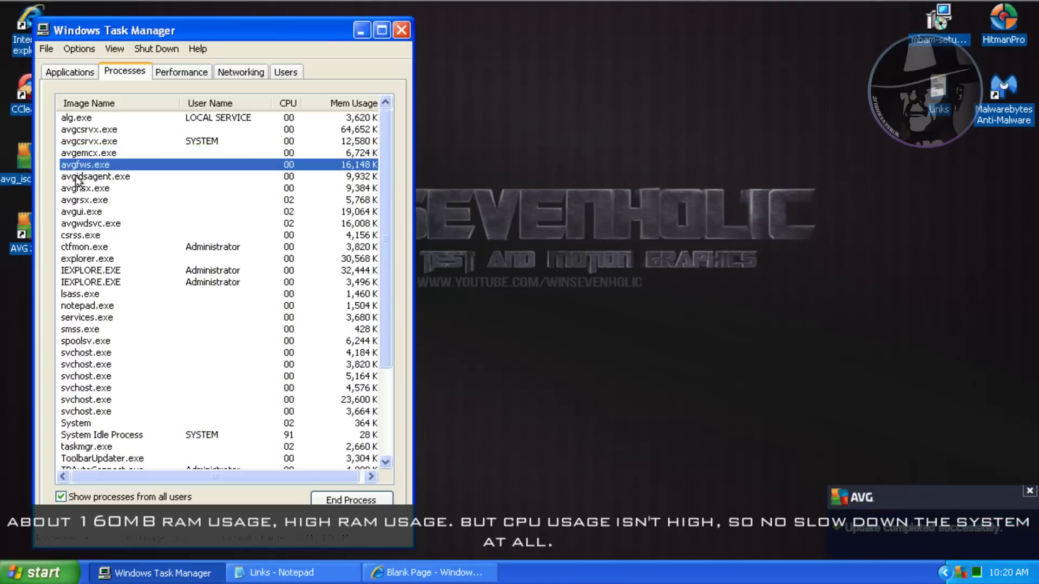
click(75, 178)
click(78, 190)
click(79, 201)
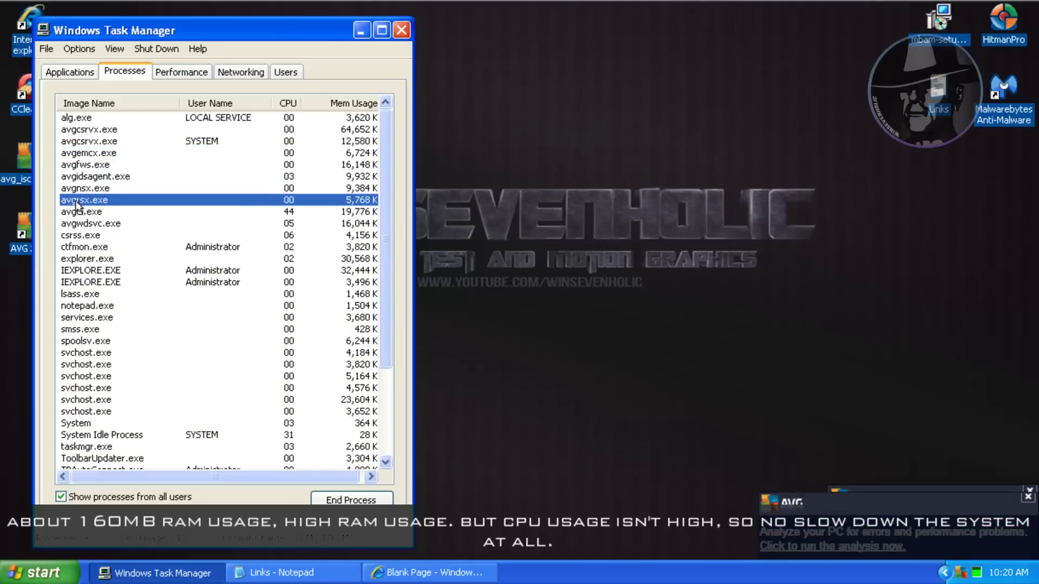
click(80, 213)
click(89, 224)
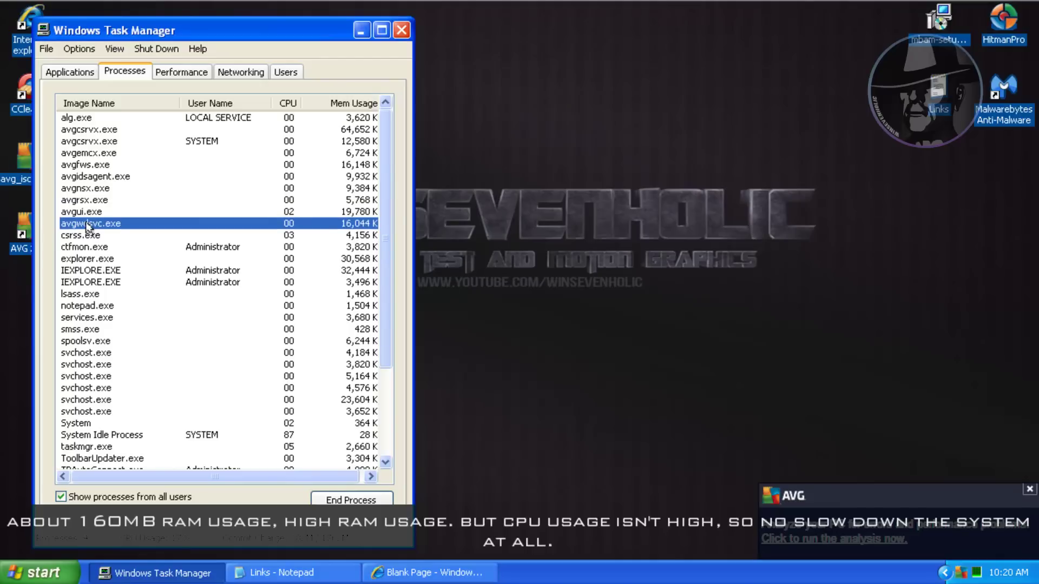
drag(385, 272, 385, 359)
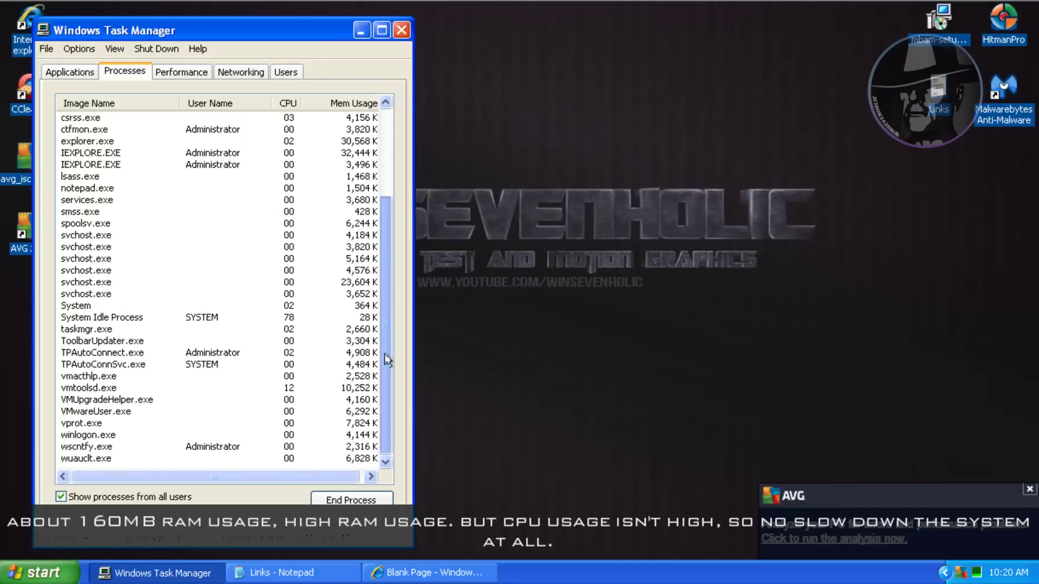
click(73, 424)
drag(382, 404, 382, 397)
scroll(383, 402, up, 4)
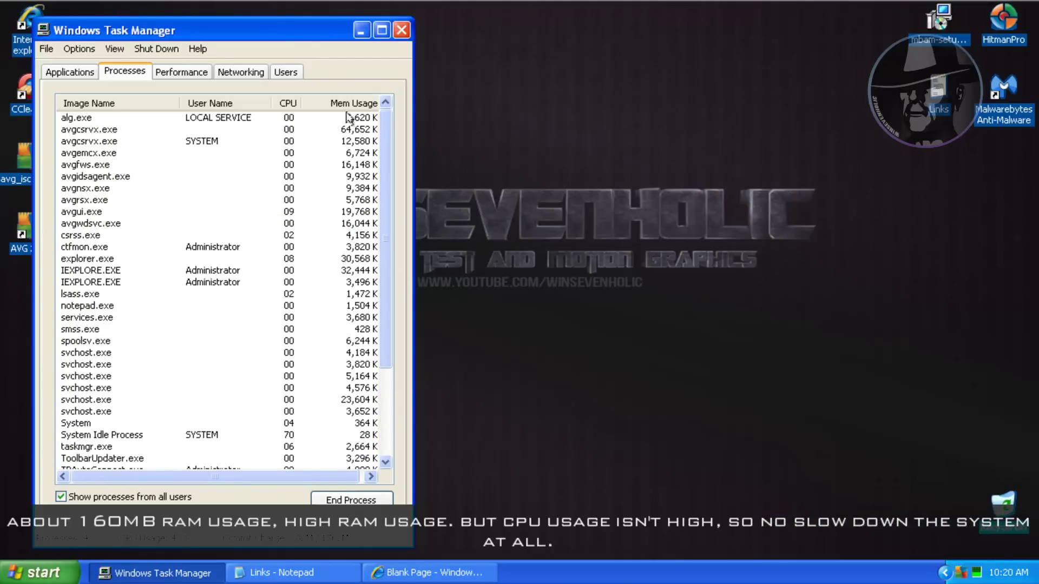
- Open the first link from the Links file, bazeley-architects.co.uk/D2rfJsLM.exe, in Internet Explorer and run the downloaded program
click(216, 140)
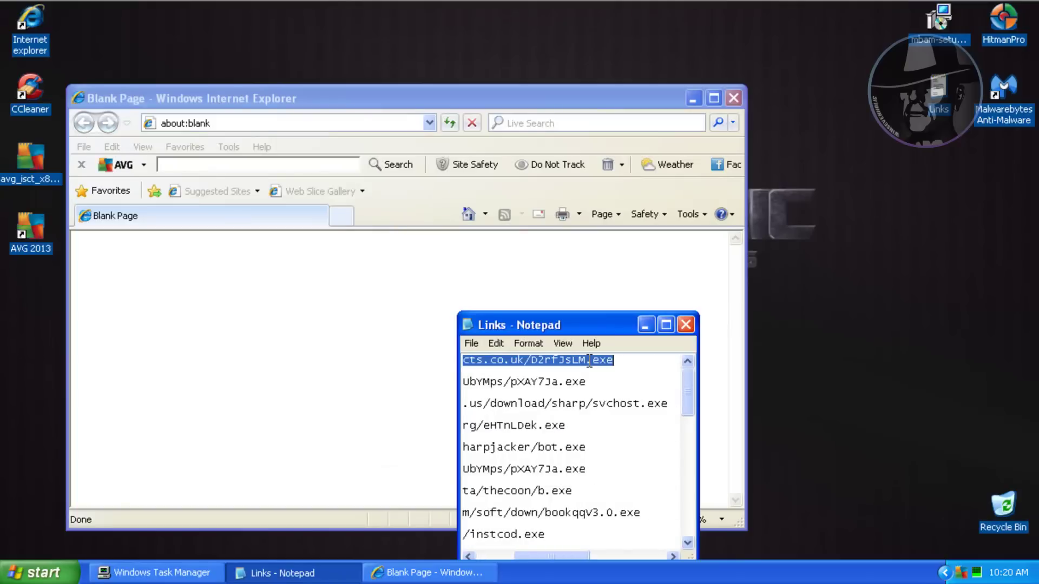
click(383, 114)
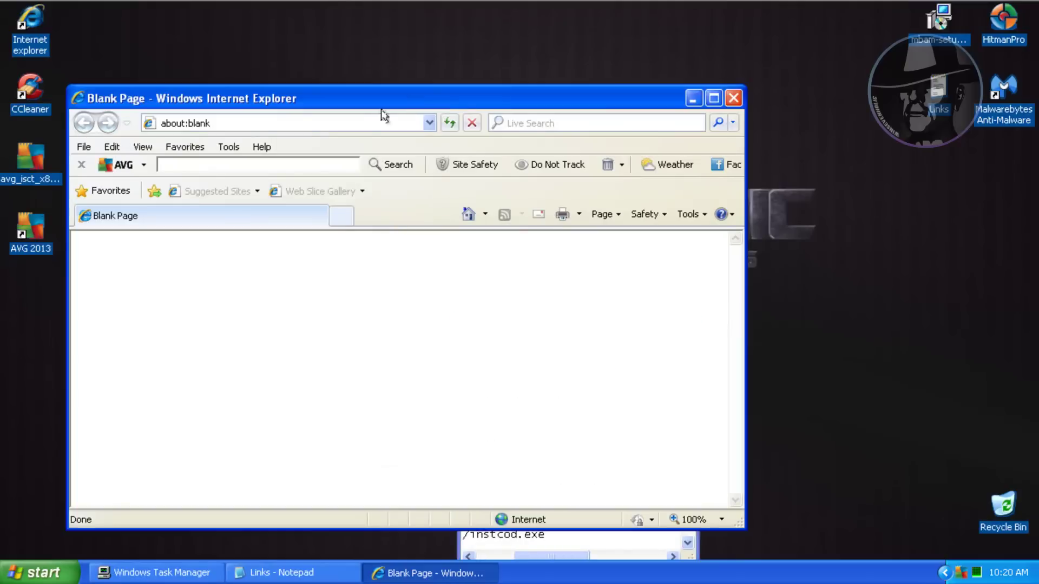
click(301, 572)
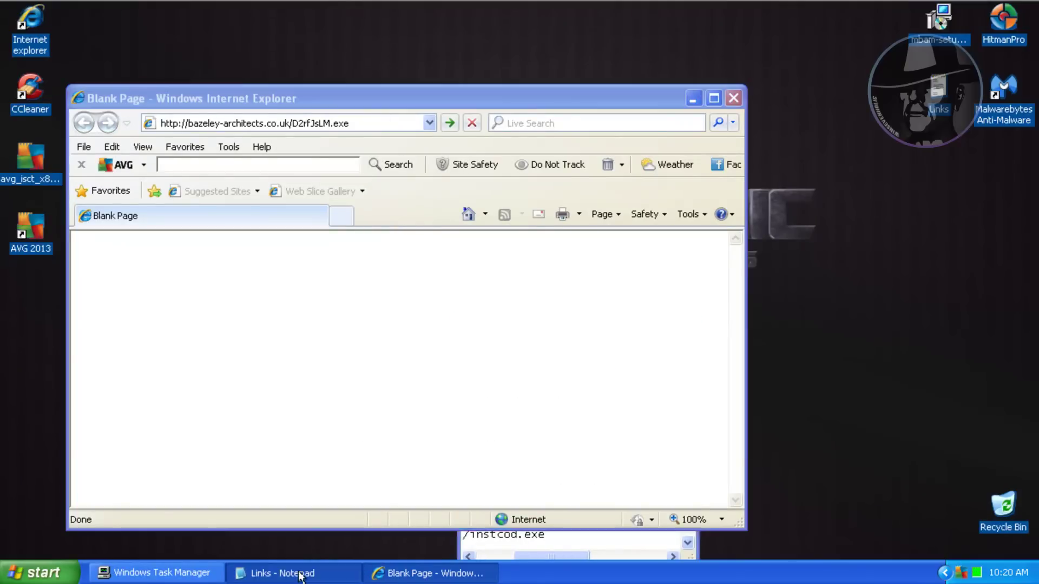
click(527, 382)
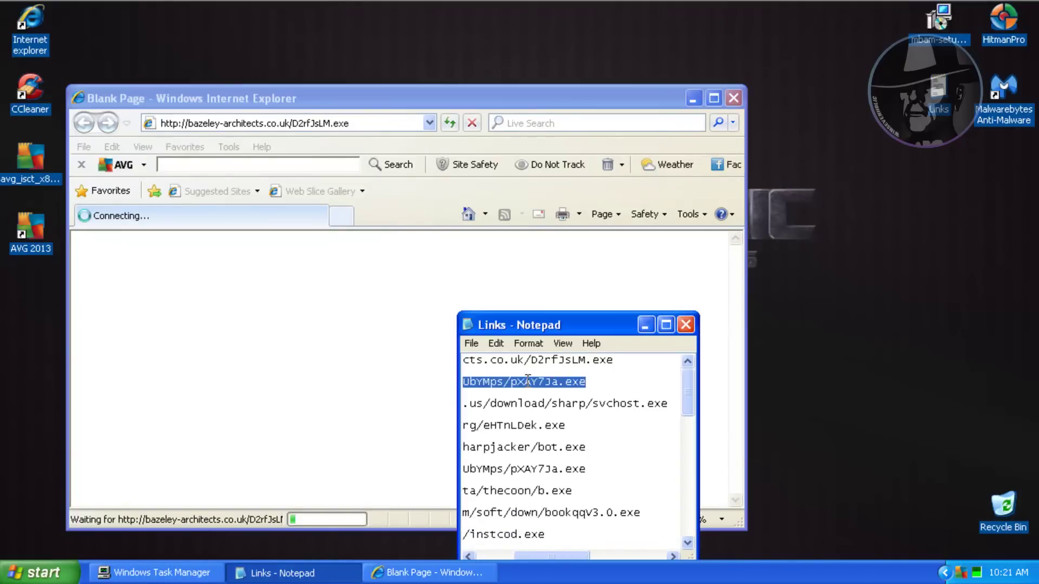
click(495, 238)
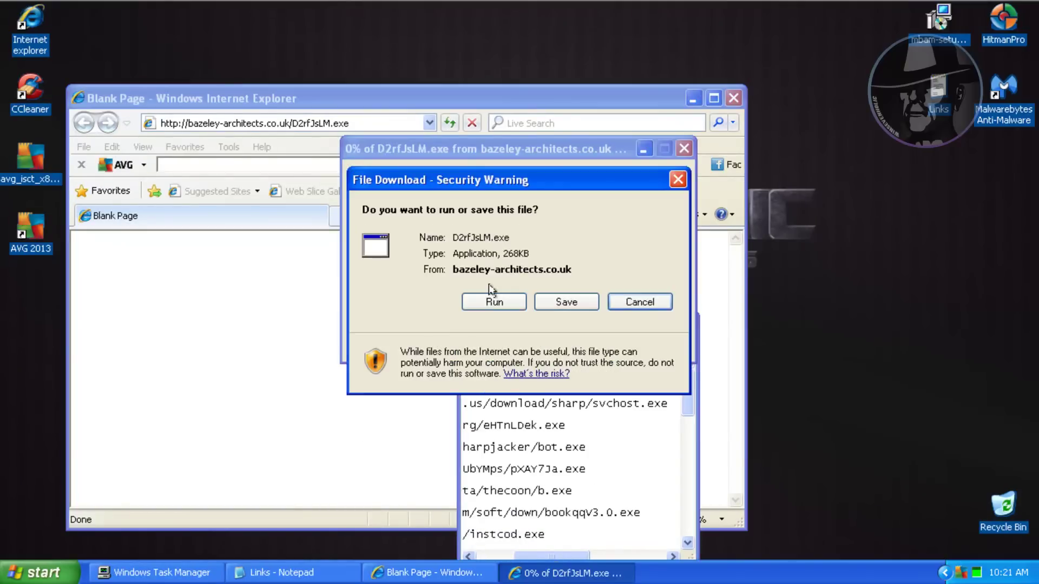
click(494, 302)
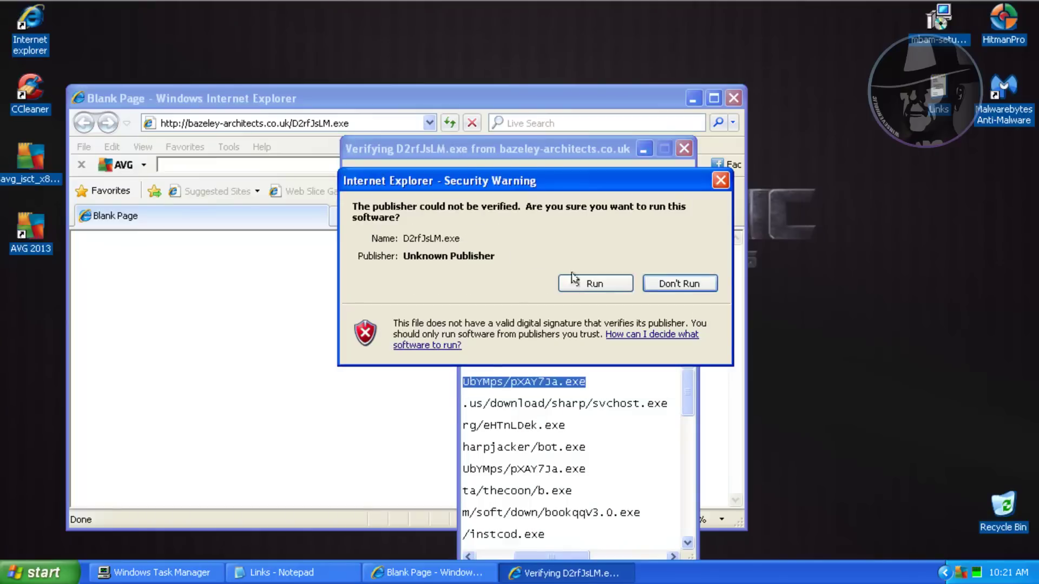
click(594, 282)
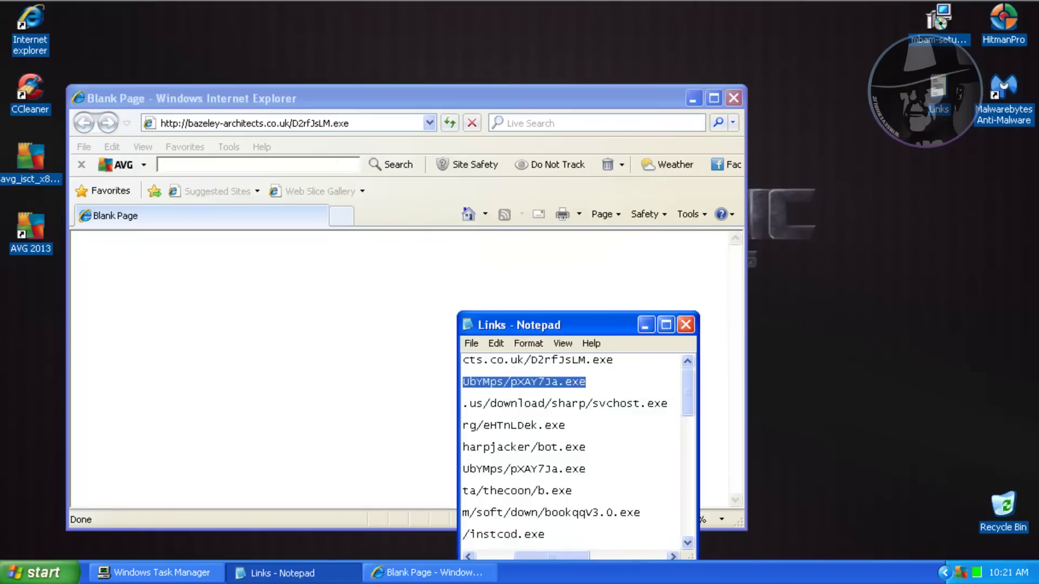
- Open the second test link, justfruit.gr/KRUbYMps/pXAY7Ja.exe, in Internet Explorer
click(420, 96)
text(justfruit.gr/KRUbYMps/pXAY7Ja.exe)
key(Return)
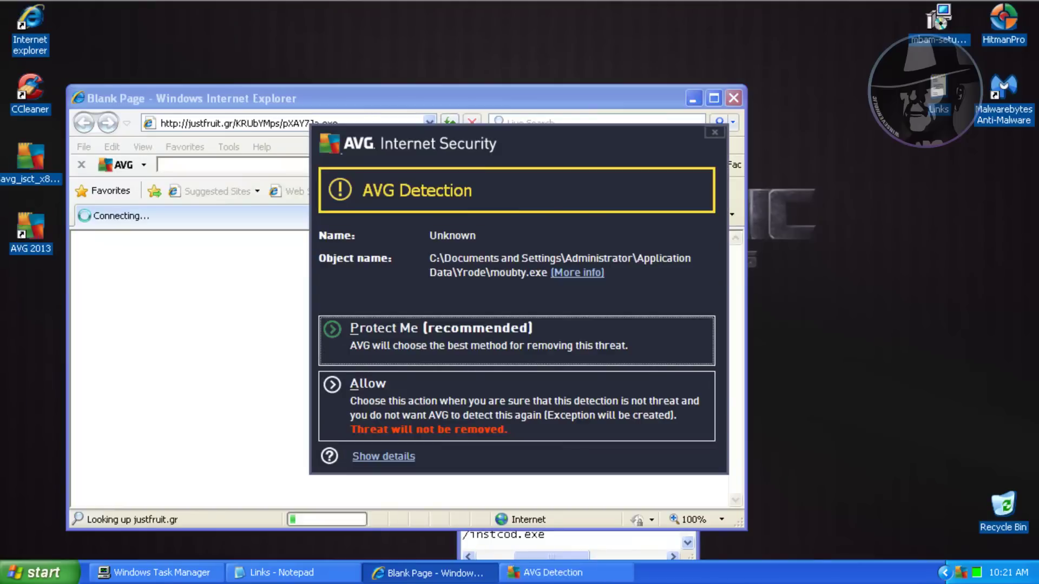
- Try to run pXAY7Ja.exe and have AVG remove all detected threats, including moubty.exe
click(378, 338)
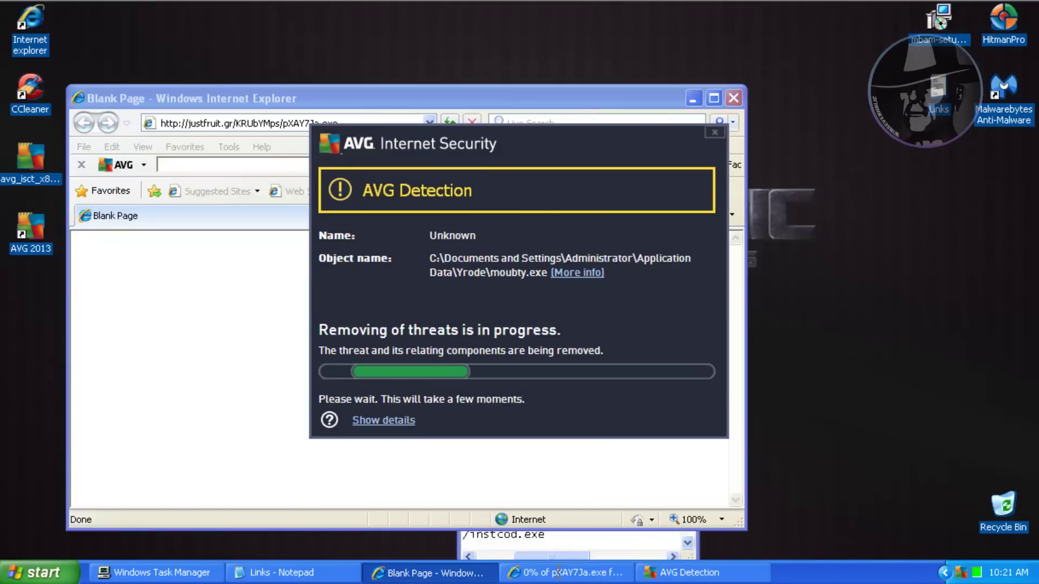
click(480, 300)
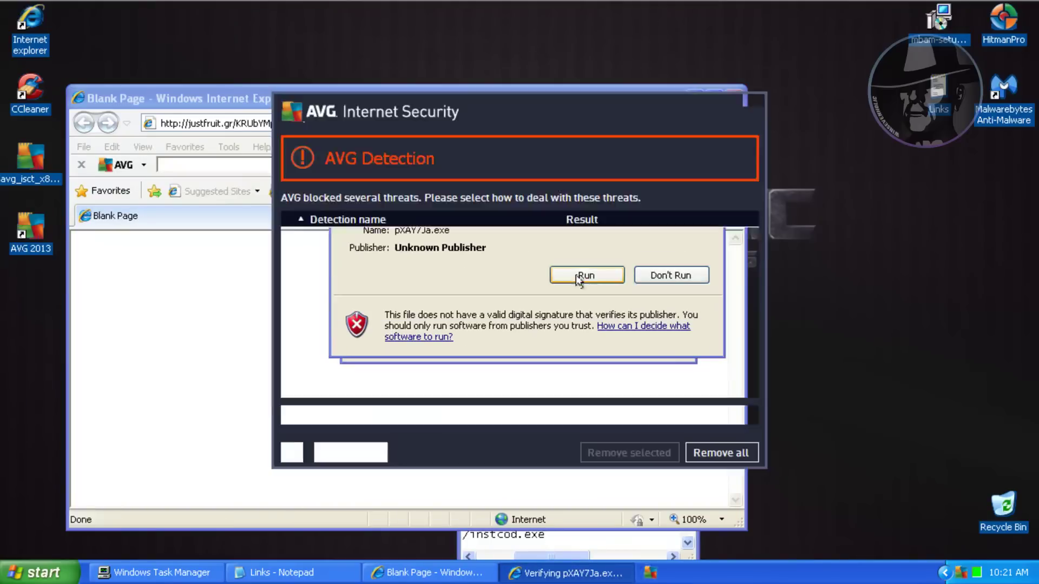
click(580, 276)
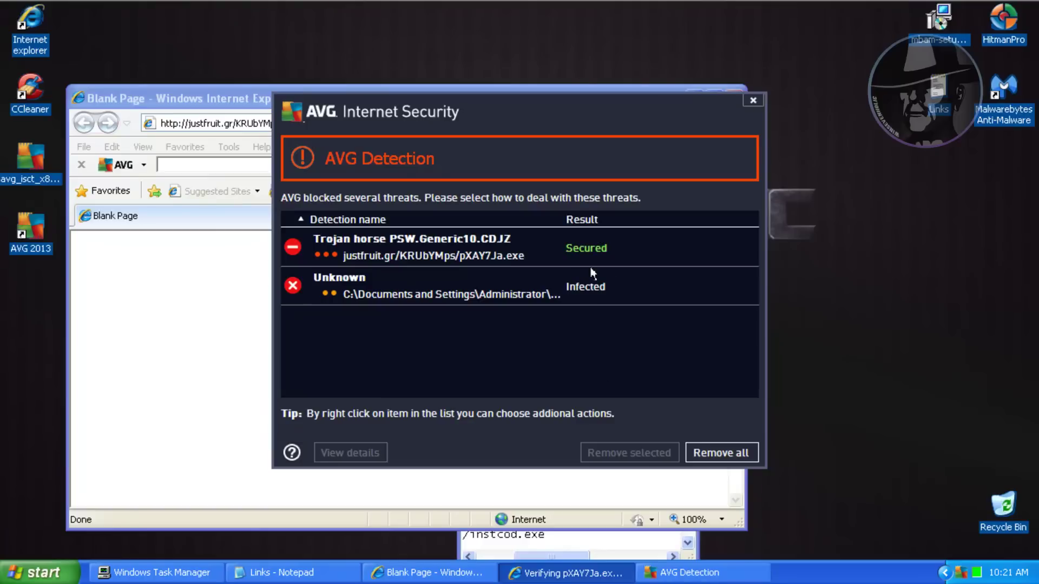
click(730, 454)
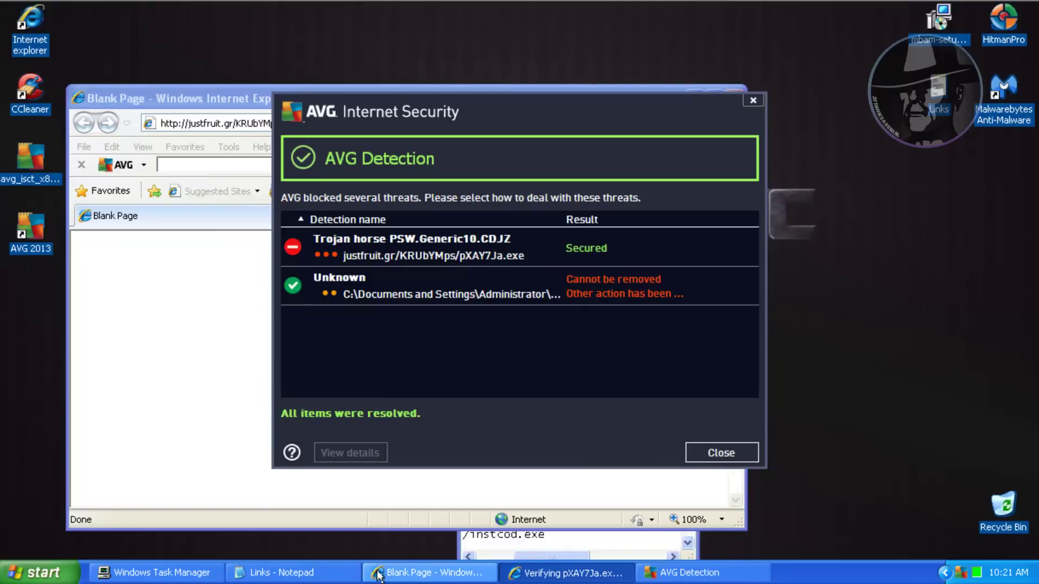
- Copy the third link from the Links file, twilighteclipse.us/download/sharp/svchost.exe, open it in Internet Explorer, and bring the AVG Detection results forward
click(422, 573)
click(324, 573)
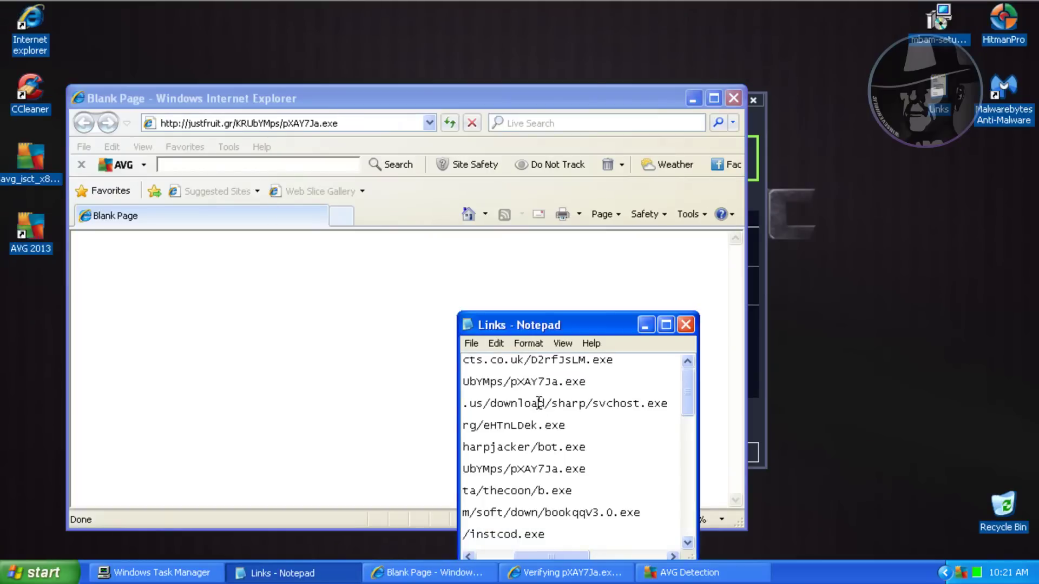
double_click(539, 402)
key(ctrl+c)
click(398, 96)
key(ctrl+v)
key(Return)
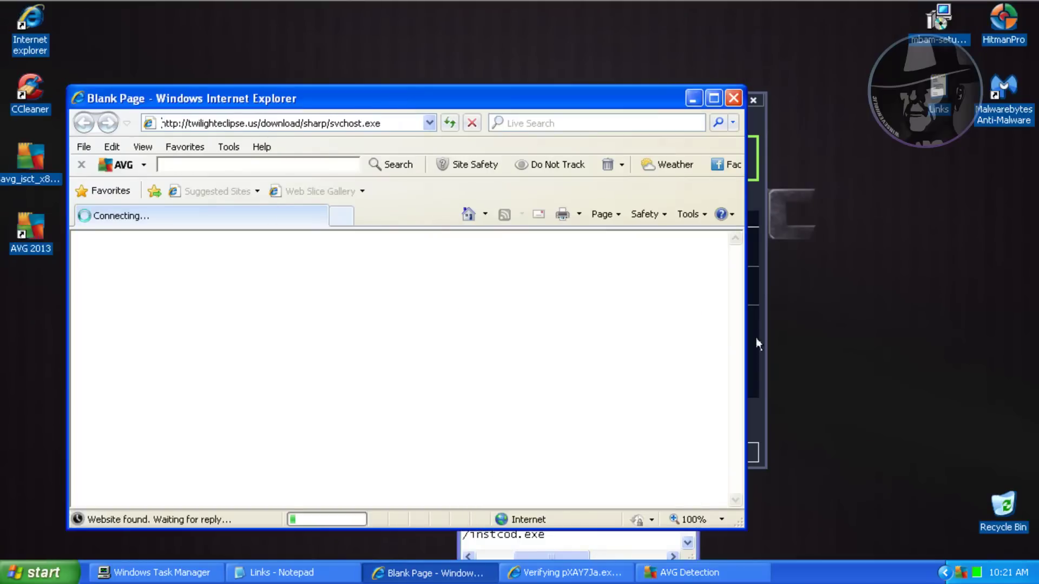
click(756, 339)
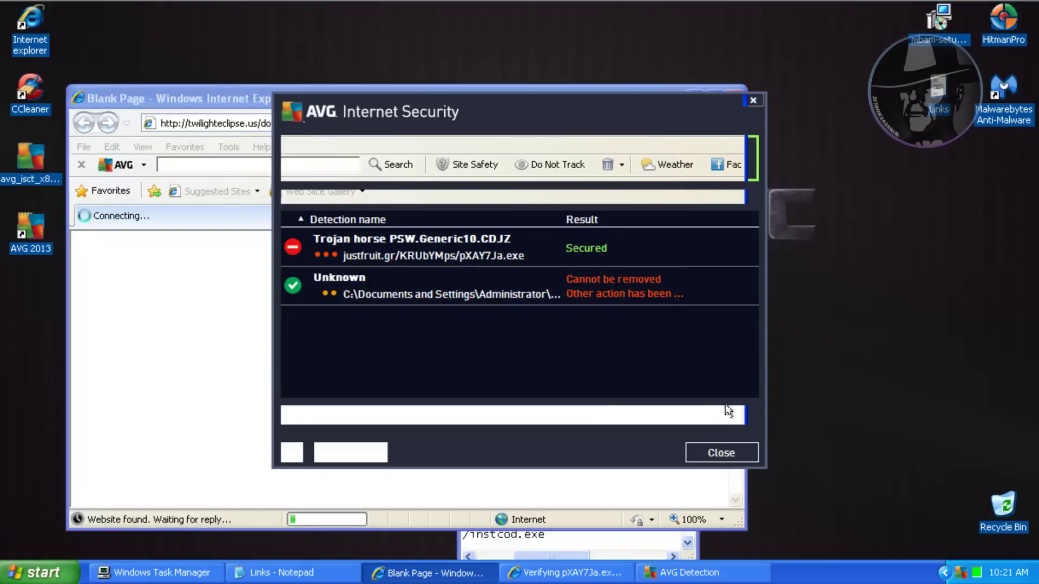
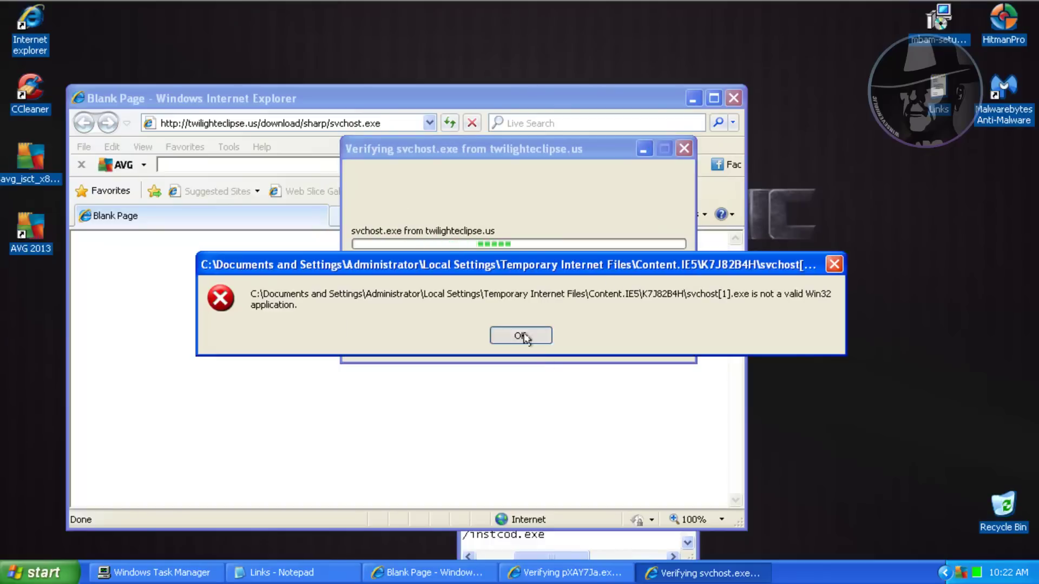
- Dismiss the svchost.exe error, open the link efcministries.org/eHTnLDek.exe from the Links file in Internet Explorer, and bring up the Task Manager process list
click(521, 335)
click(329, 568)
double_click(512, 424)
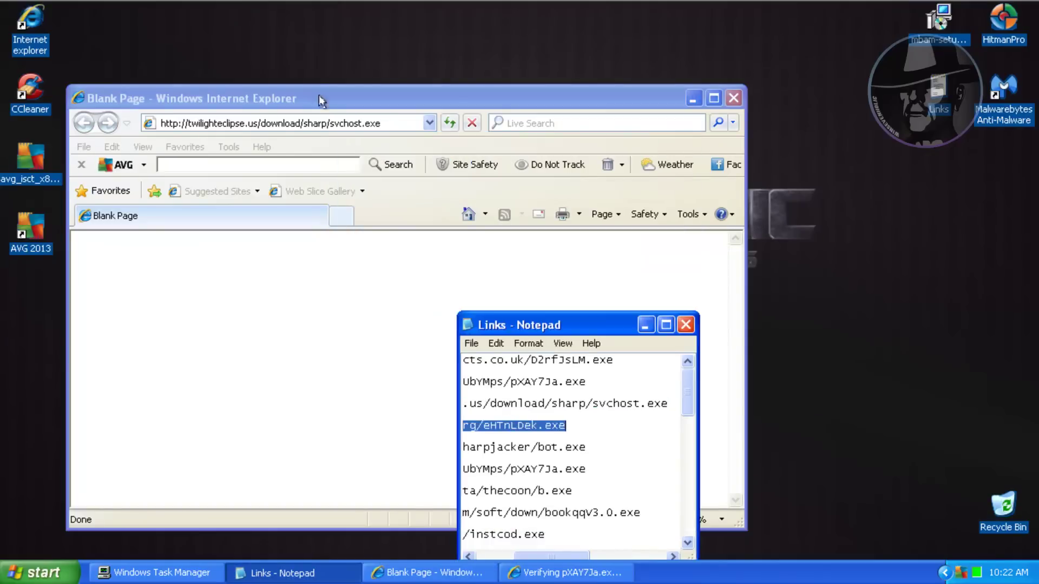
click(359, 122)
text(http://efcministries.org/eHTnLDek.exe)
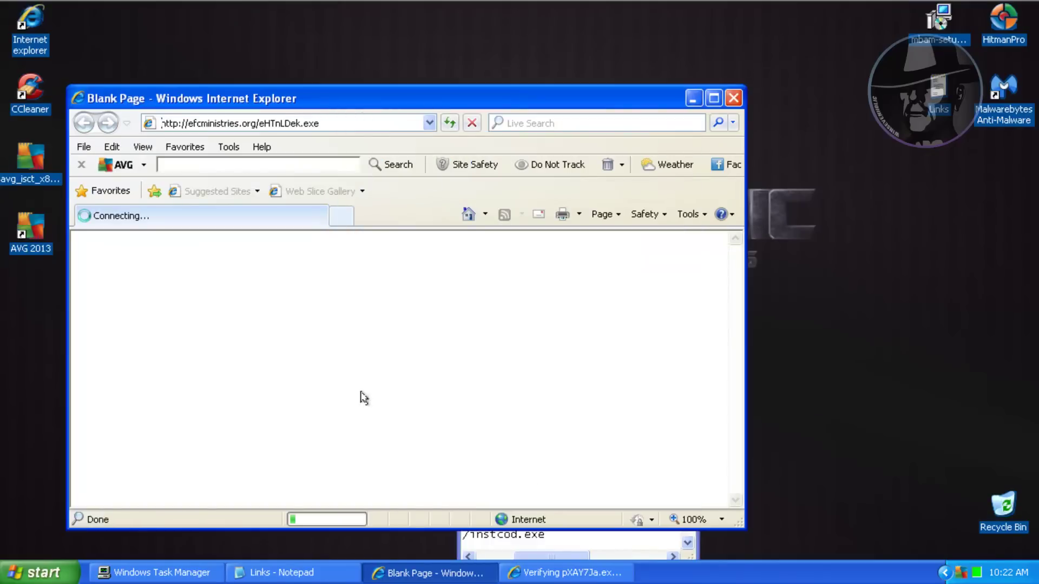
click(165, 573)
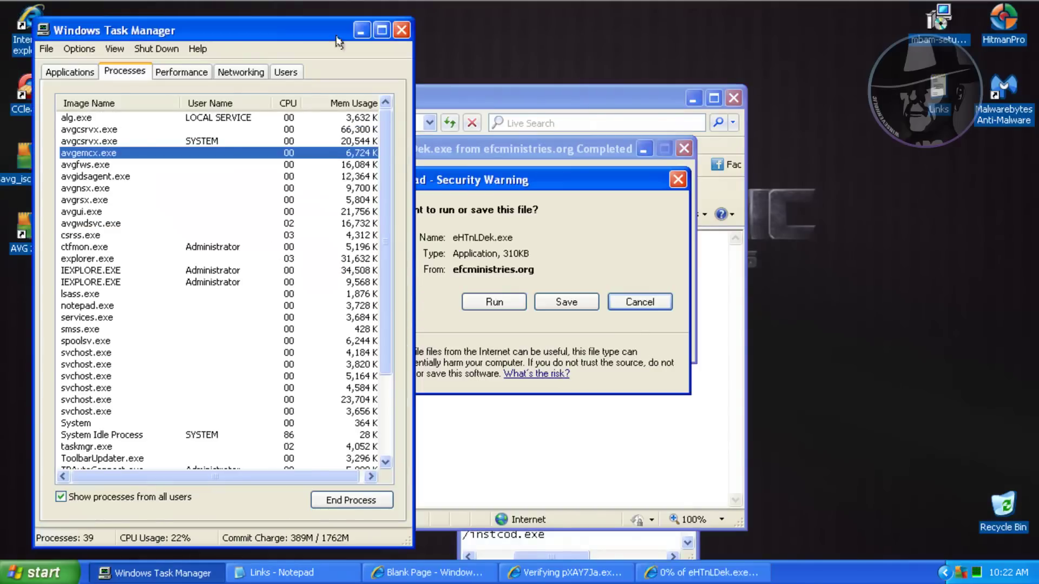
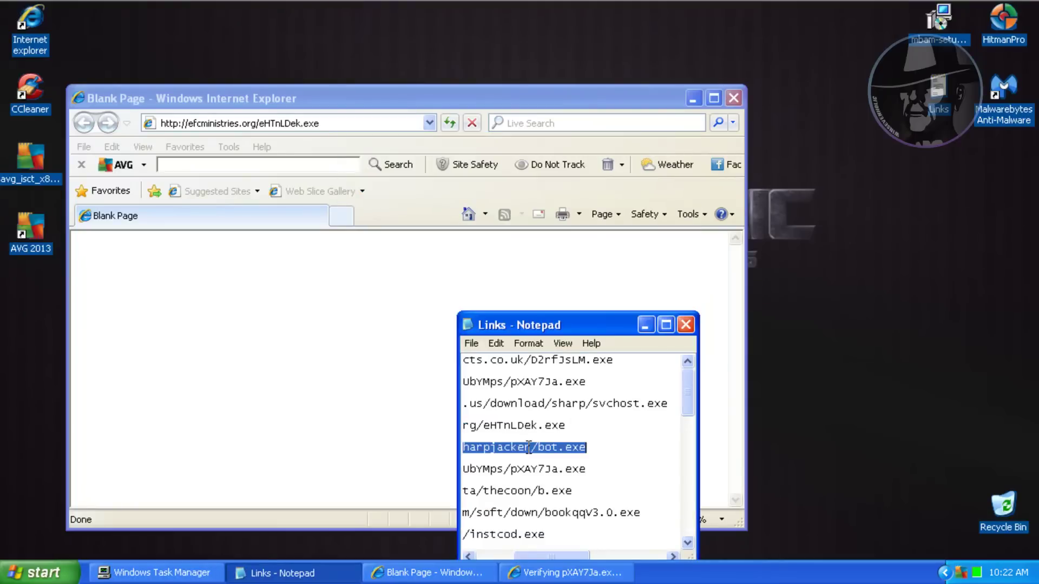
- Open turbo-tax.org/sharpjacker/bot.exe, close its AVG detection, and try to run bot.exe and the pending pXAY7Ja.exe
drag(689, 386, 687, 417)
click(371, 123)
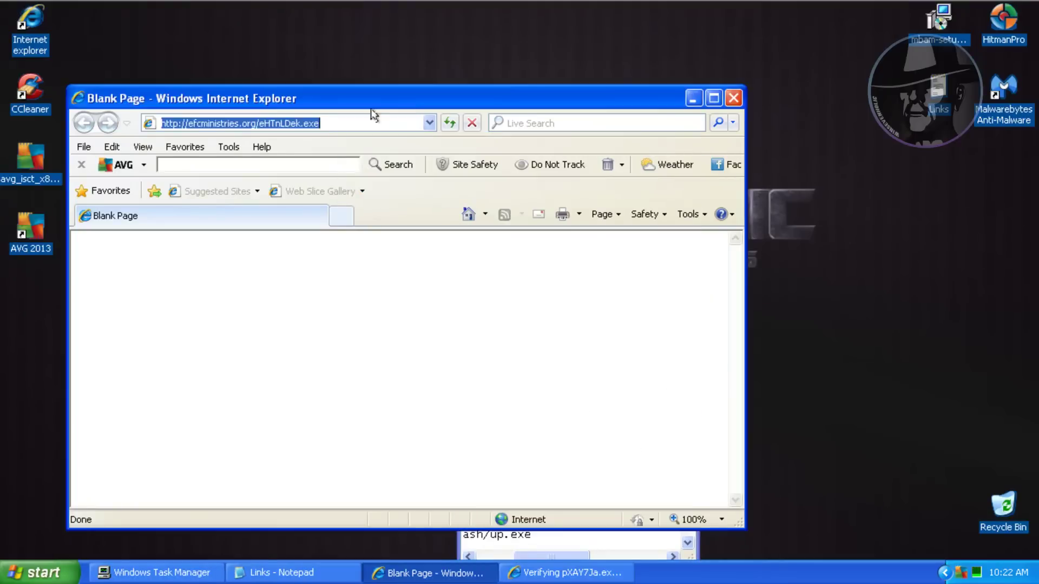
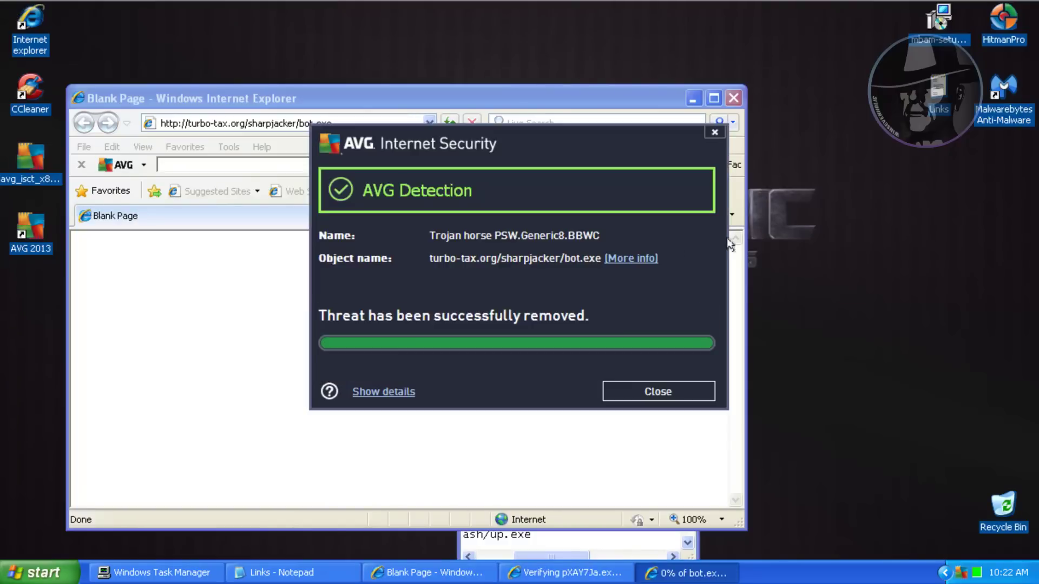
click(660, 391)
click(482, 304)
click(710, 224)
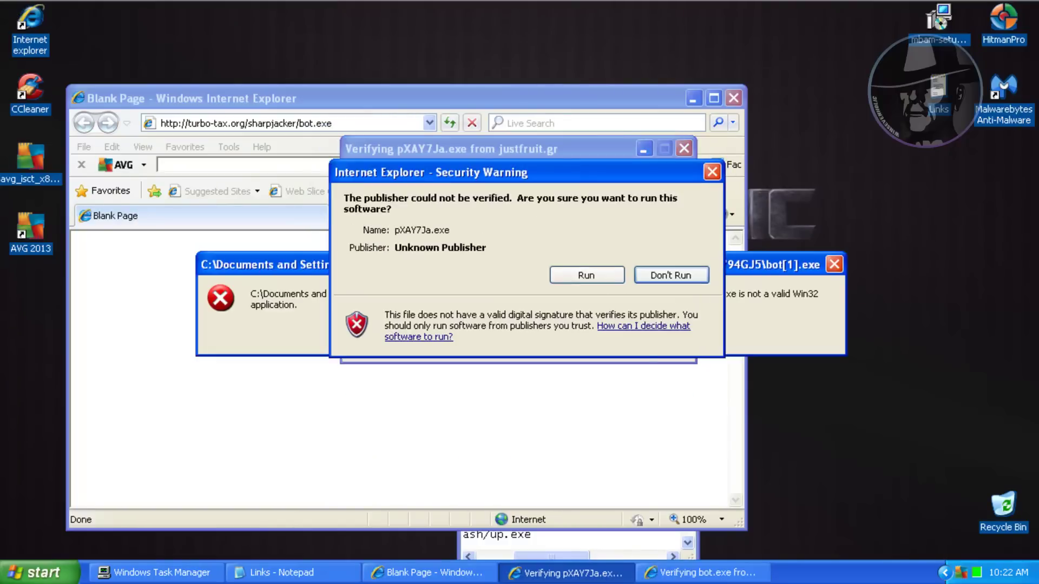
click(586, 276)
click(531, 359)
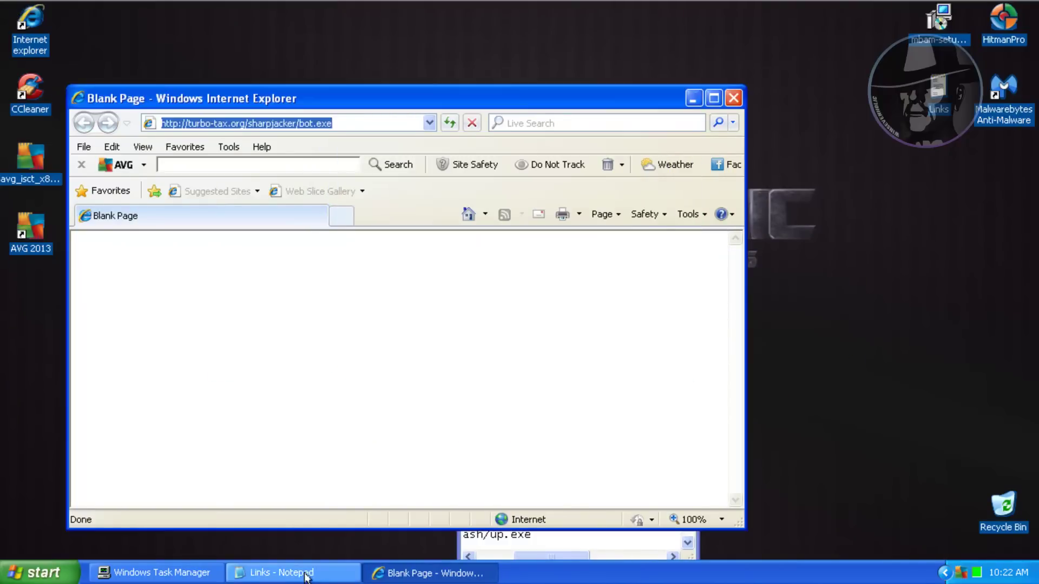
- Enter the repeated link justfruit.gr/KRUbYMps/pXAY7Ja.exe from the Links file in Internet Explorer
click(281, 572)
click(339, 123)
text(http://justfruit.gr/KRUbYMps/pXAY7Ja.exe)
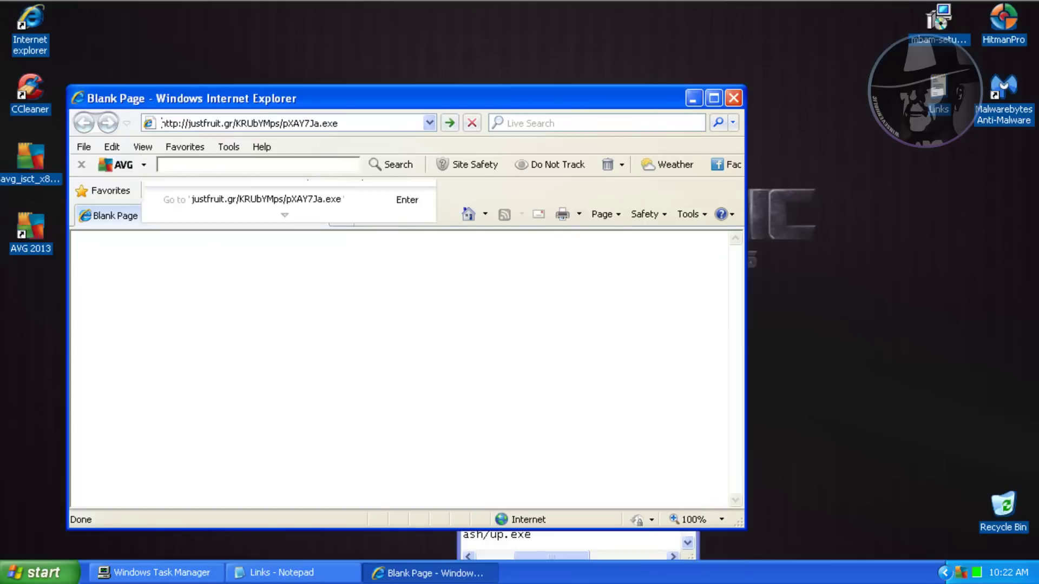
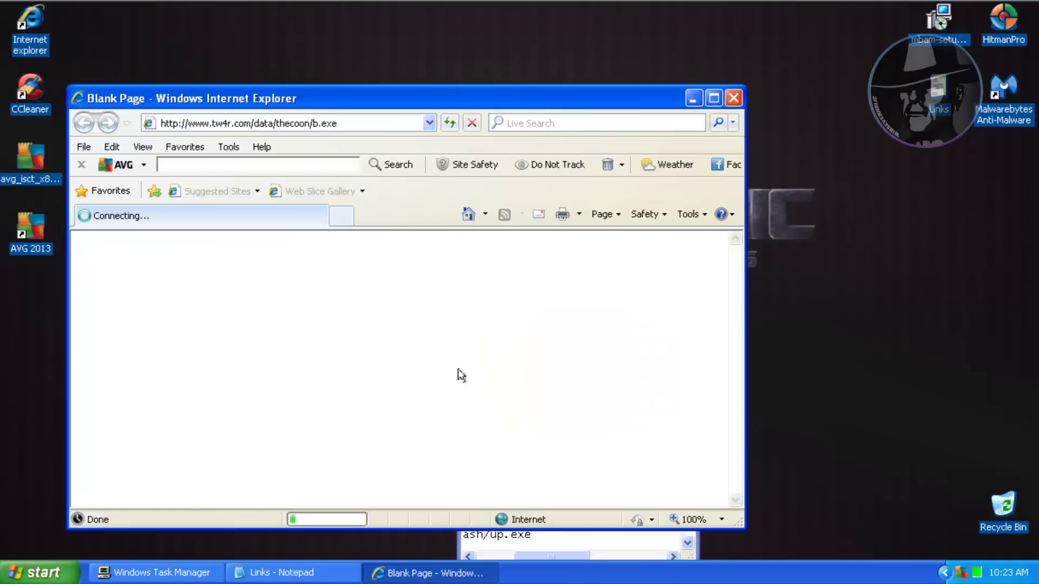
click(493, 301)
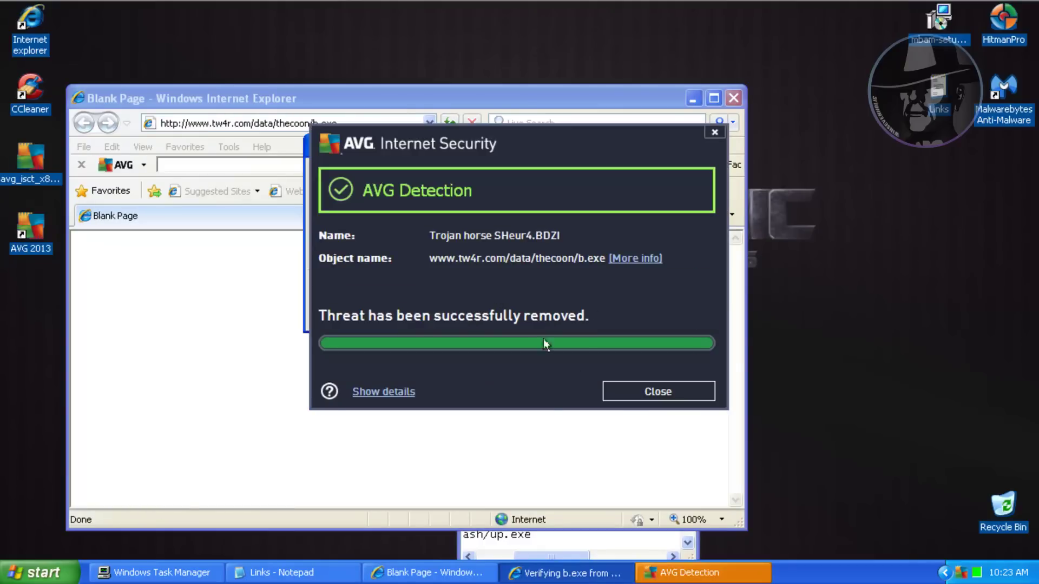
click(638, 391)
click(559, 252)
click(520, 336)
click(314, 573)
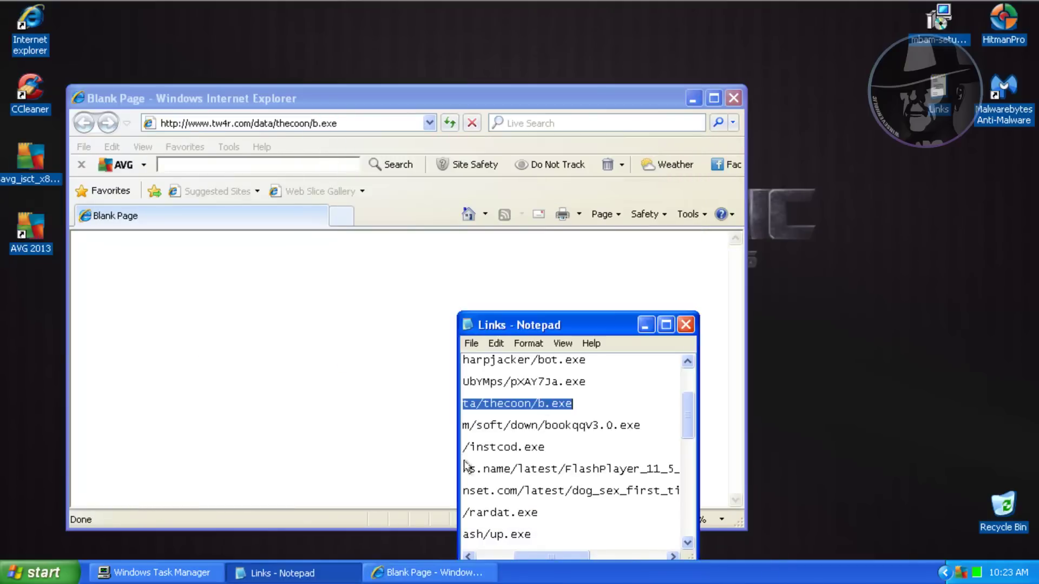
double_click(546, 425)
key(ctrl+c)
click(406, 101)
click(348, 123)
key(ctrl+v)
key(Return)
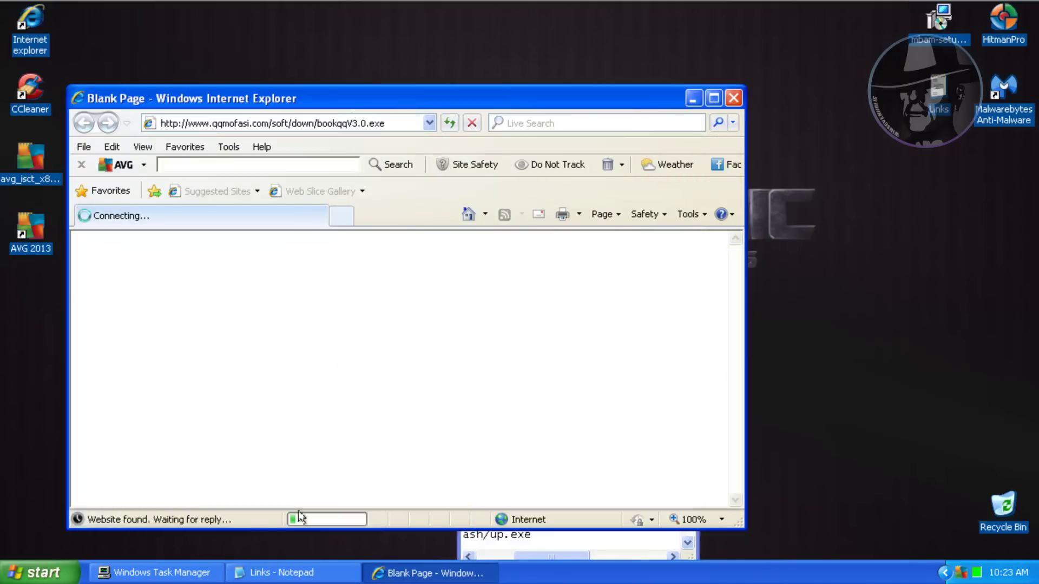
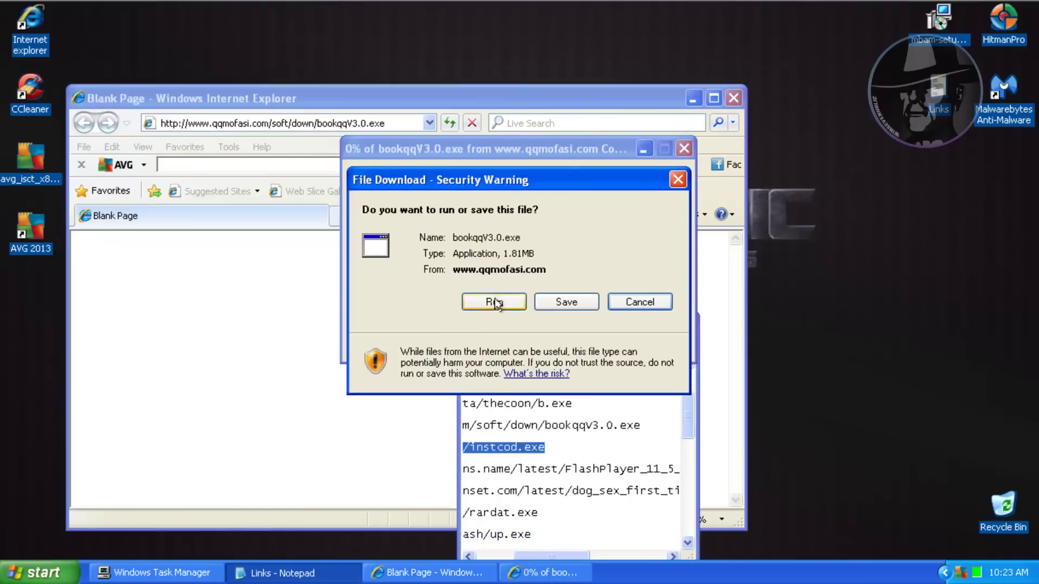
- Run the bookqqV3.0.exe download and open the next link, 193.105.134.189/instcod.exe, in Internet Explorer
click(493, 301)
click(387, 97)
click(384, 123)
text(193.105.134.189/instcod.exe)
key(Return)
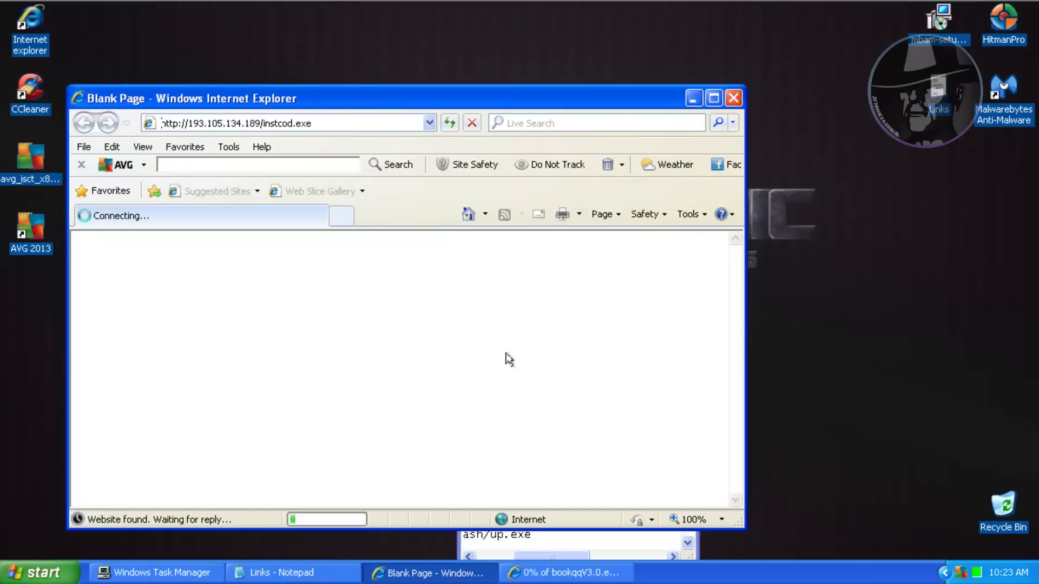
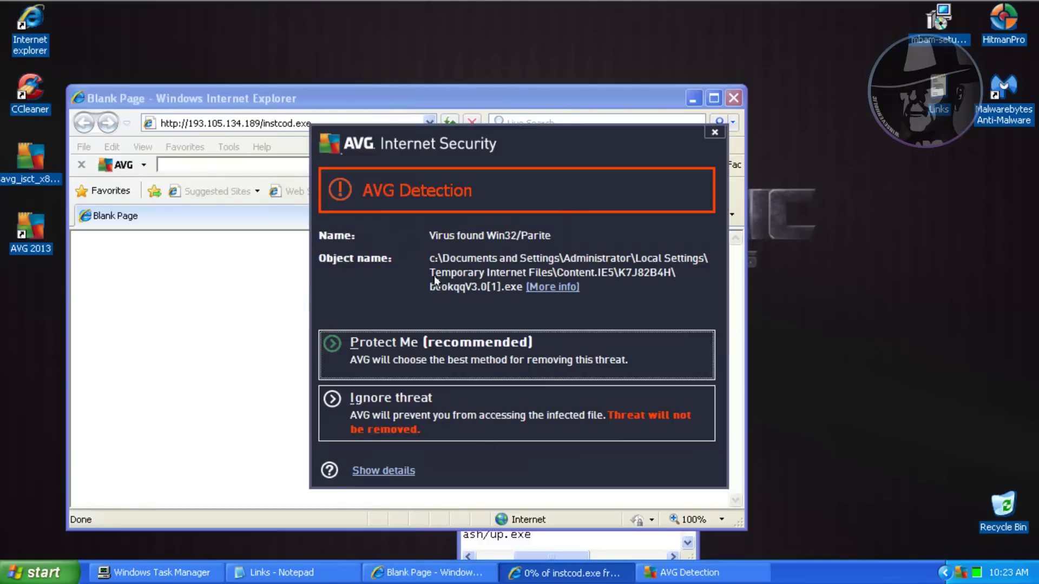
- Have AVG remove all detected threats, including bookqqV3.0.exe, and try to run instcod.exe
click(377, 360)
click(292, 572)
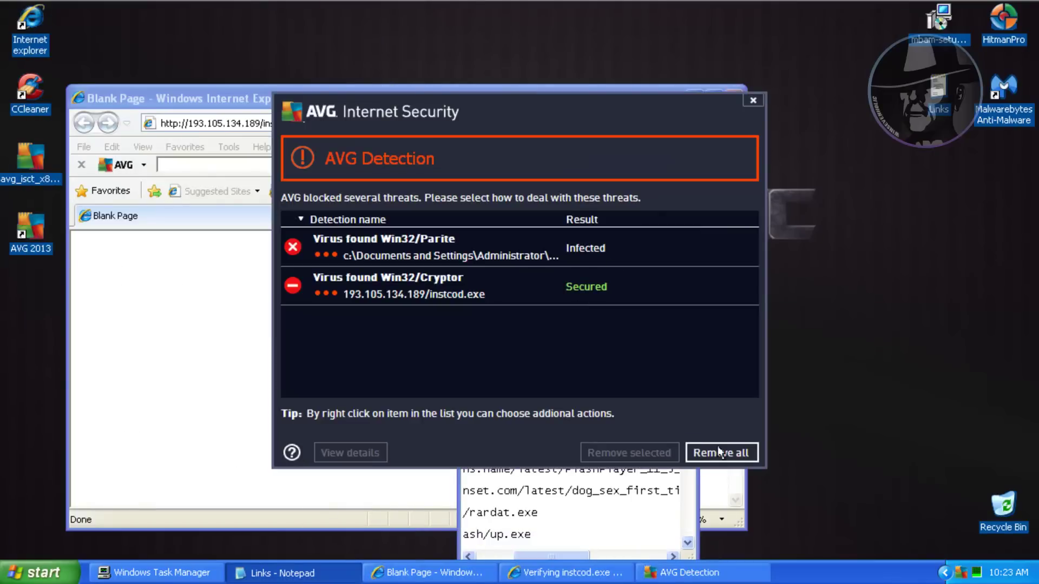
click(717, 451)
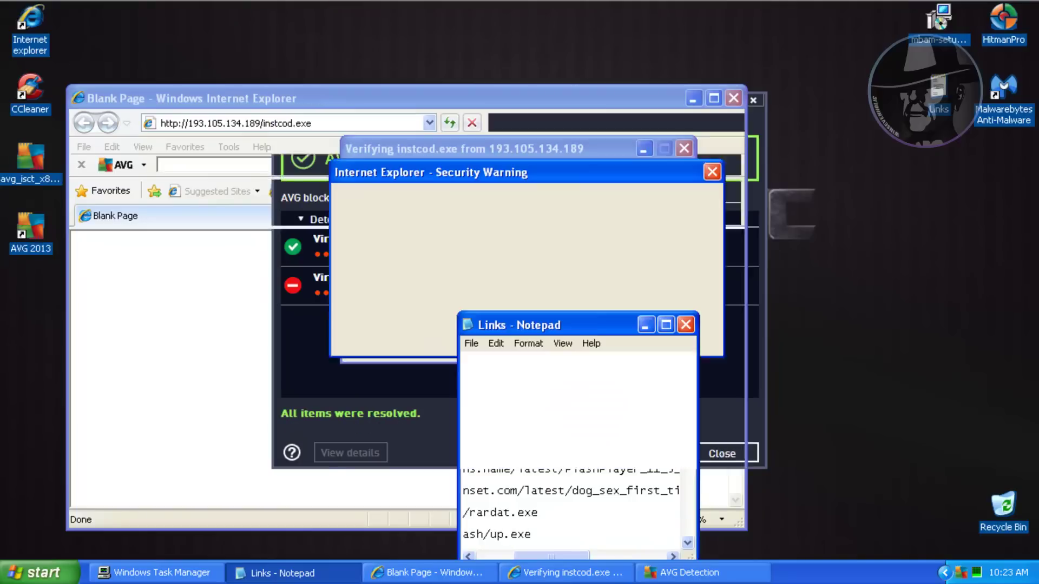
click(589, 273)
click(520, 336)
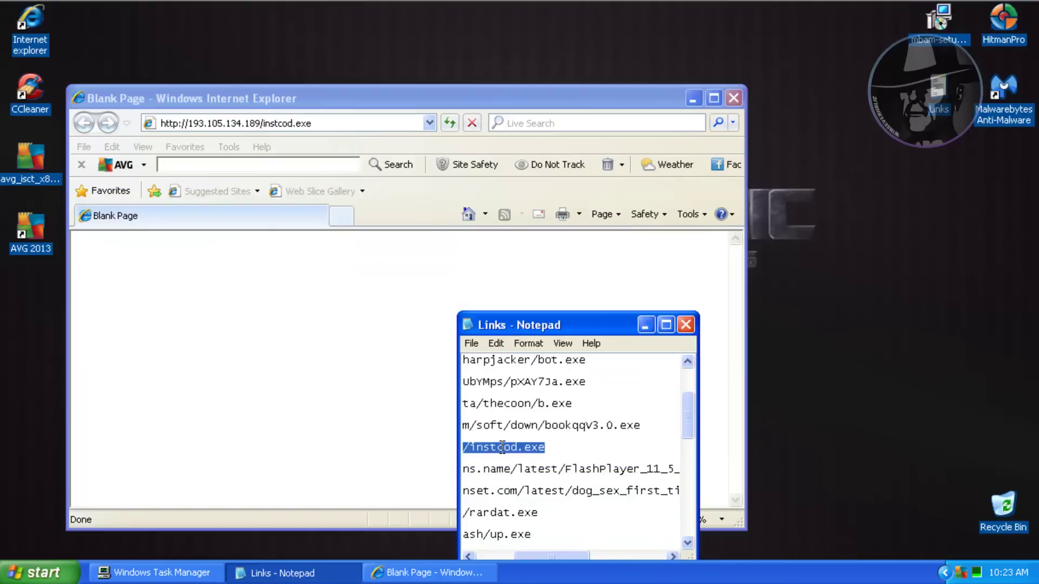
- Copy the asianxhubxpf.ddns.name link to FlashPlayer_11_5_update_for_Win.exe, open it in Internet Explorer, and run the download
double_click(512, 469)
key(ctrl+c)
click(362, 124)
key(ctrl+v)
key(Return)
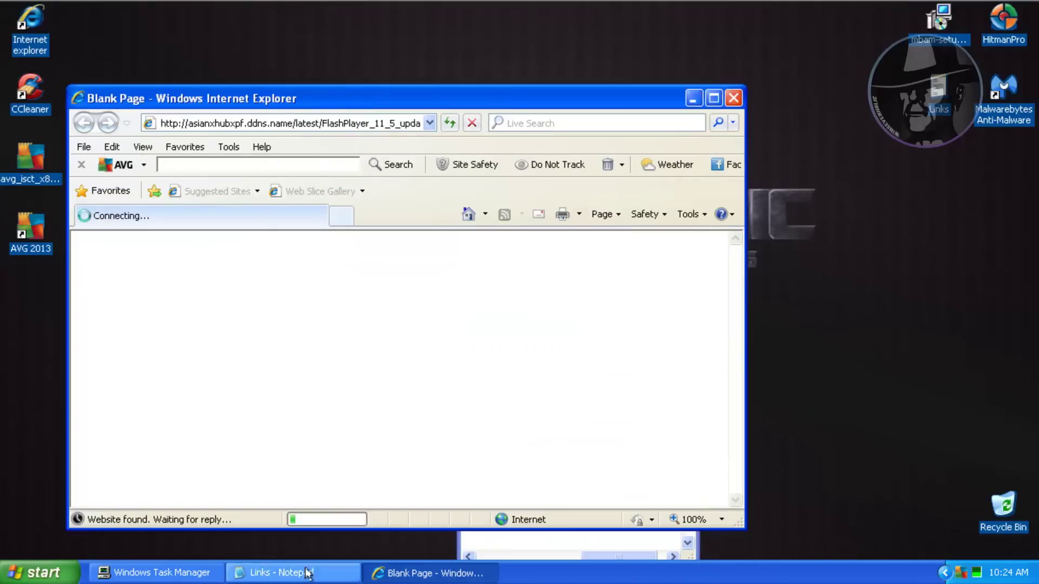
click(306, 574)
click(493, 301)
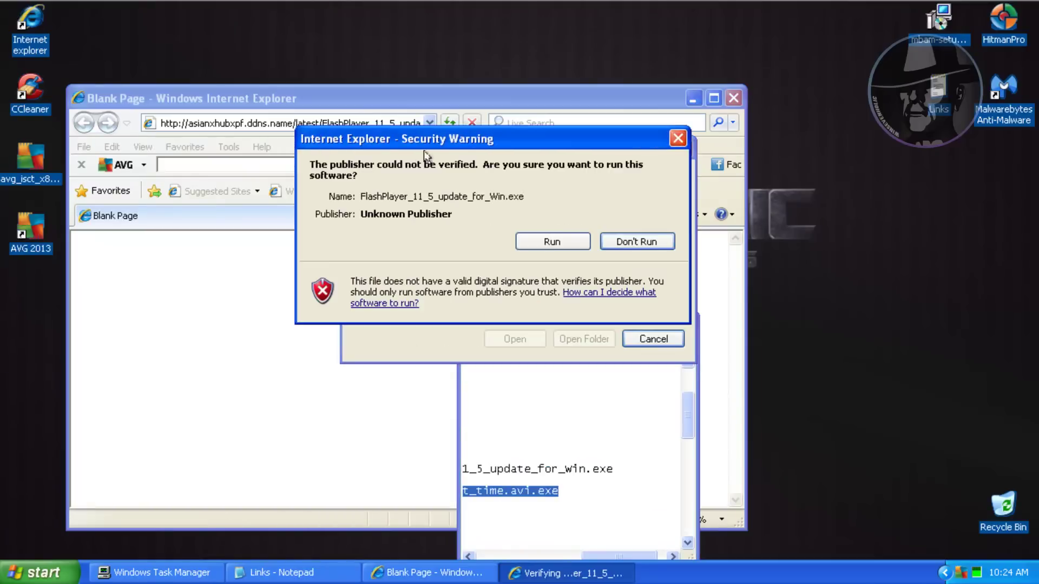
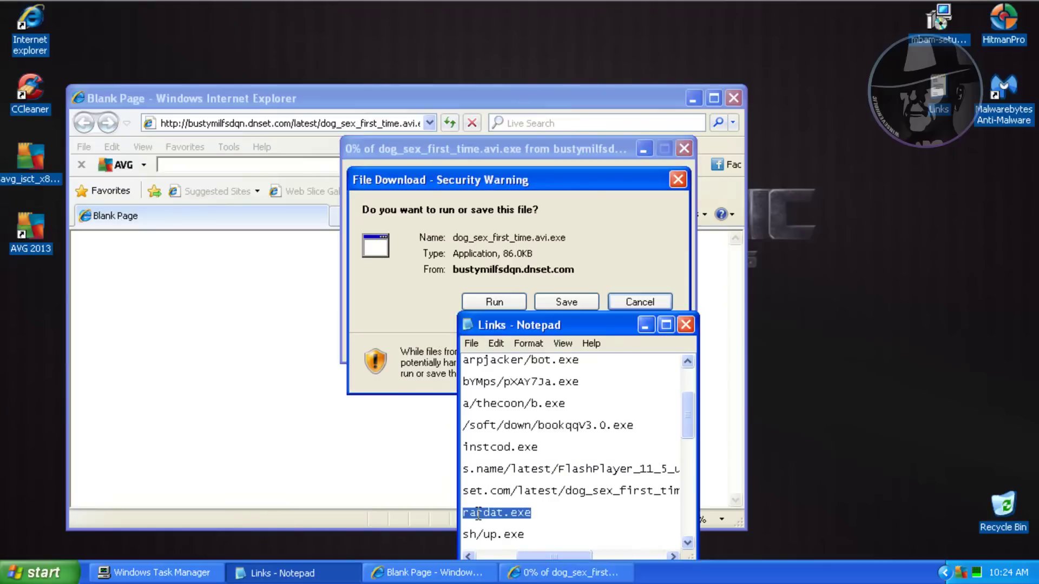
- Run the .avi.exe sample from bustymilfsdqn.dnset.com and check the running processes in Task Manager
click(497, 274)
click(494, 302)
click(583, 255)
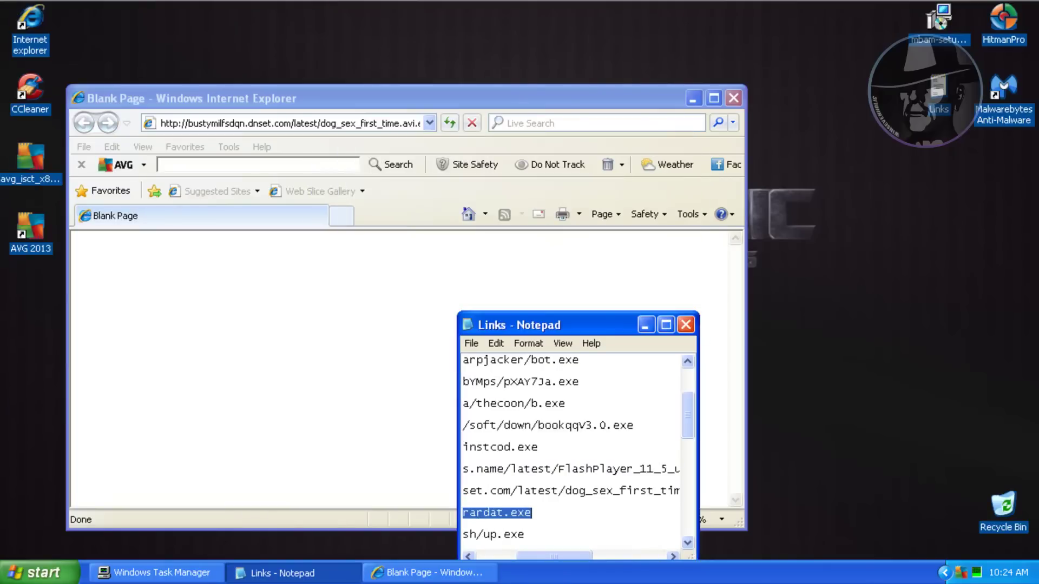
click(157, 568)
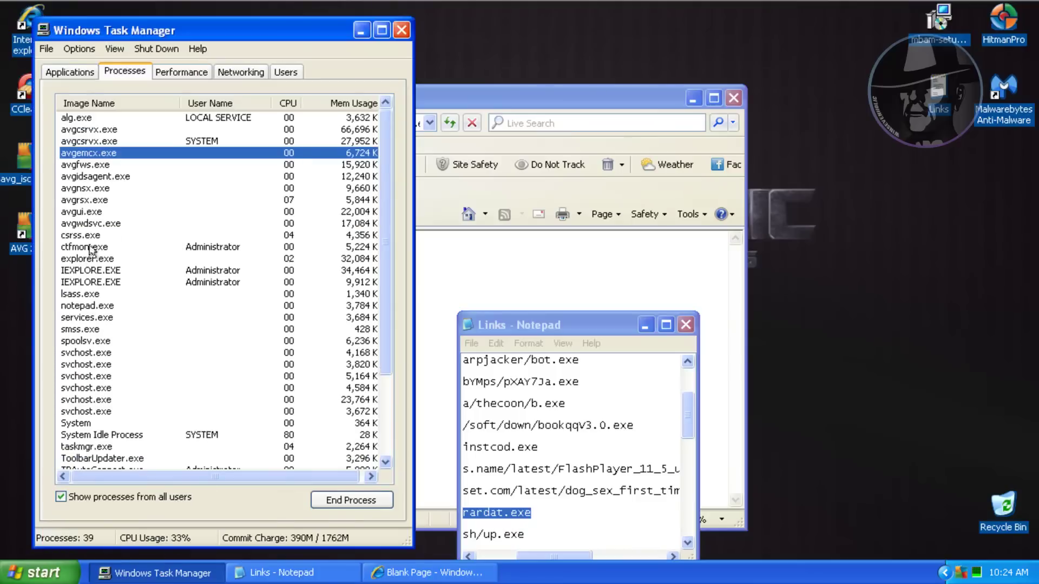
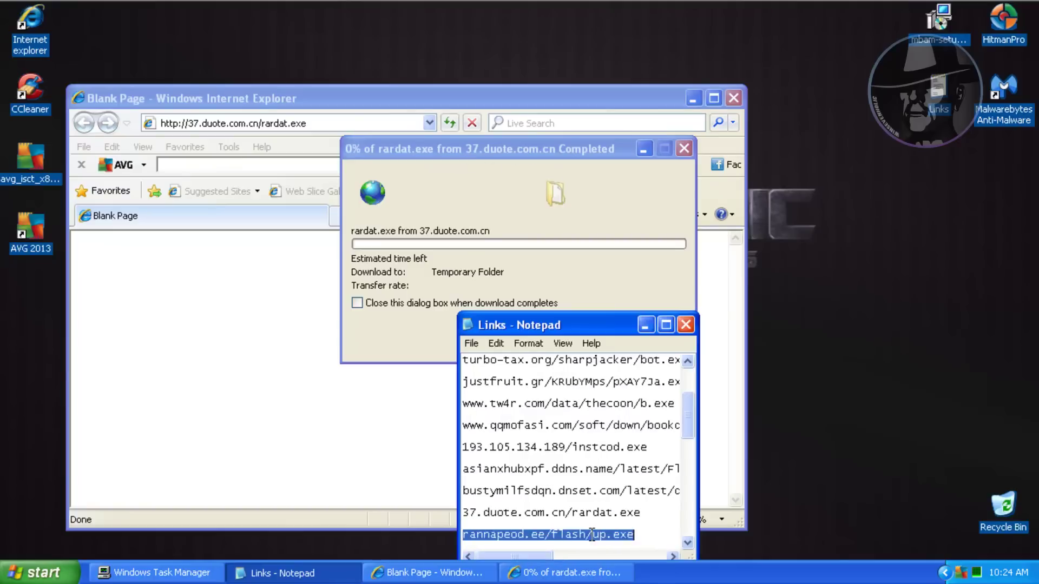
- Copy the link rannapeod.ee/flash/up.exe from the Links file and open it in Internet Explorer
drag(688, 425, 689, 466)
key(ctrl+c)
click(161, 123)
key(ctrl+v)
key(Return)
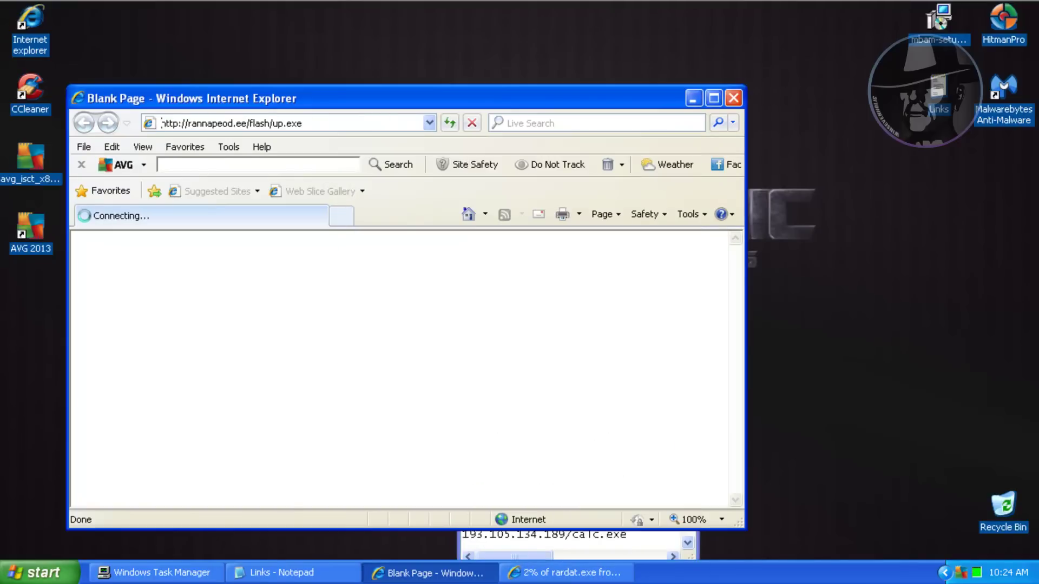
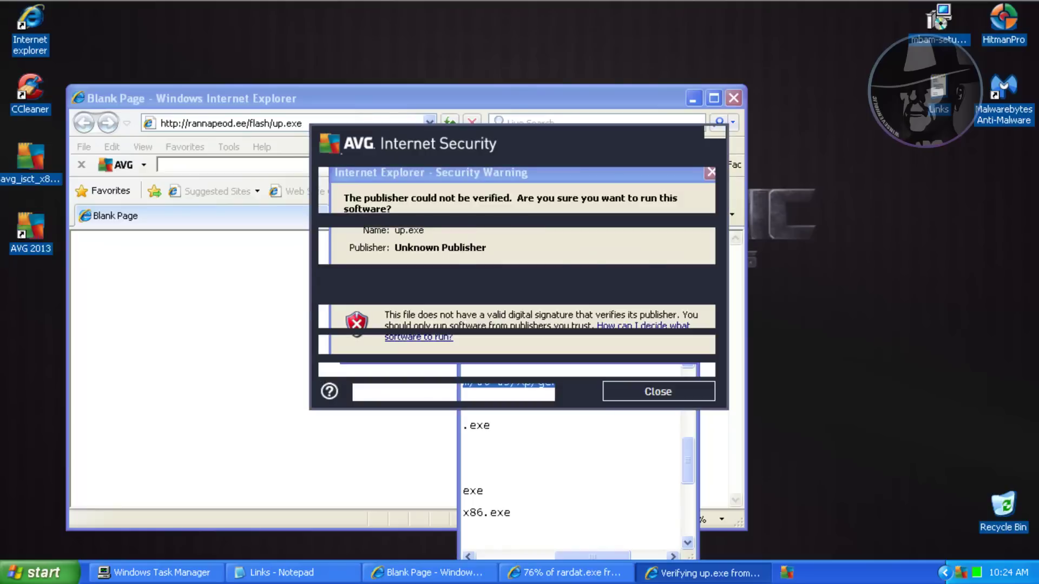
- Close the AVG detection for up.exe, try to run the file, and dismiss the error message
click(616, 392)
click(577, 275)
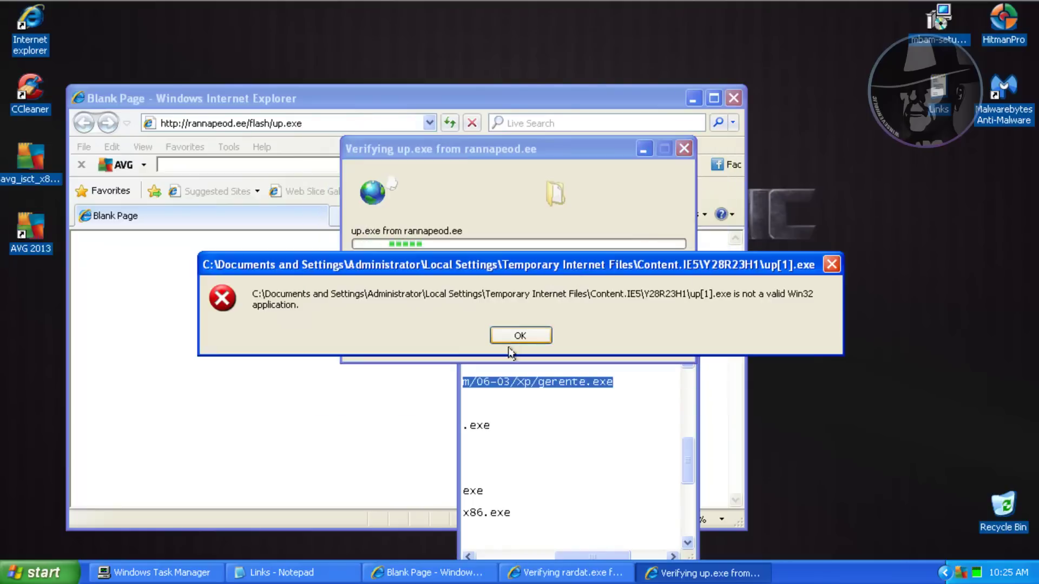
click(514, 336)
- Open industriac5.dominiotemporario.com/06-03/Xp/gerente.exe in Internet Explorer and have AVG remove the detected rardat.exe threat
click(332, 122)
text(industriac5.dominiotemporario.com/06-03/xp/gerente.exe)
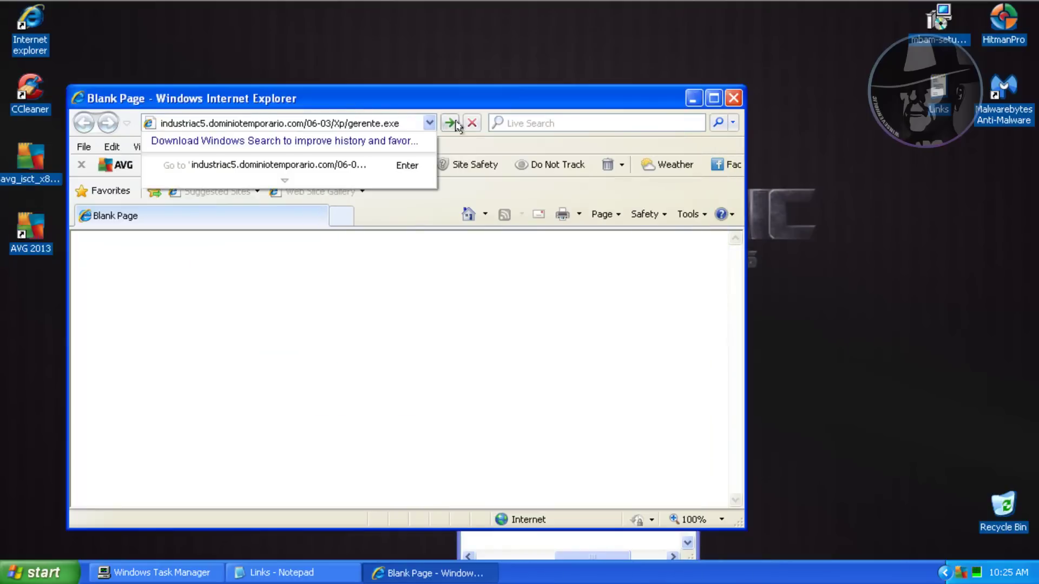
key(Return)
click(401, 346)
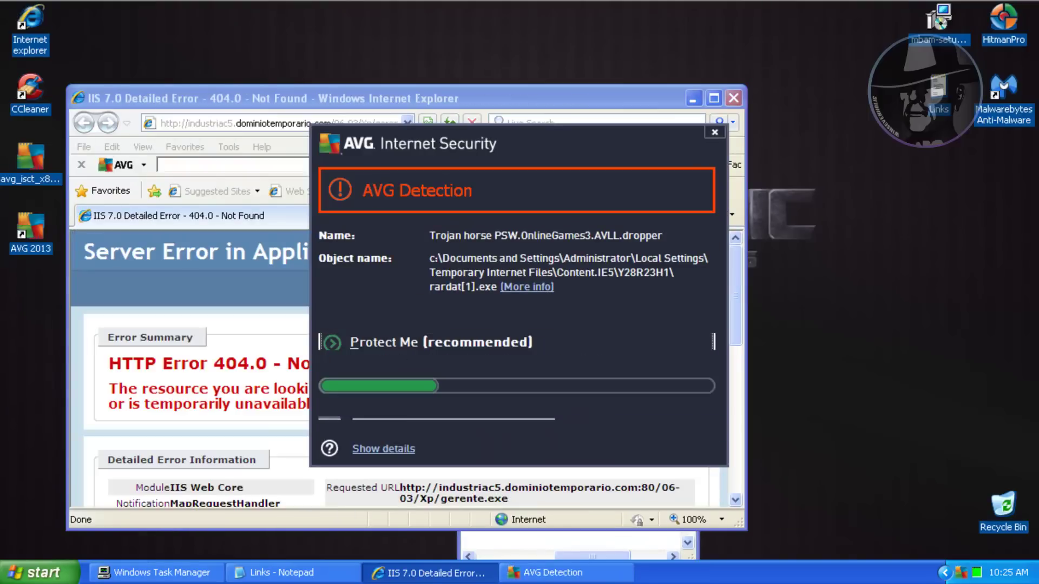
click(658, 449)
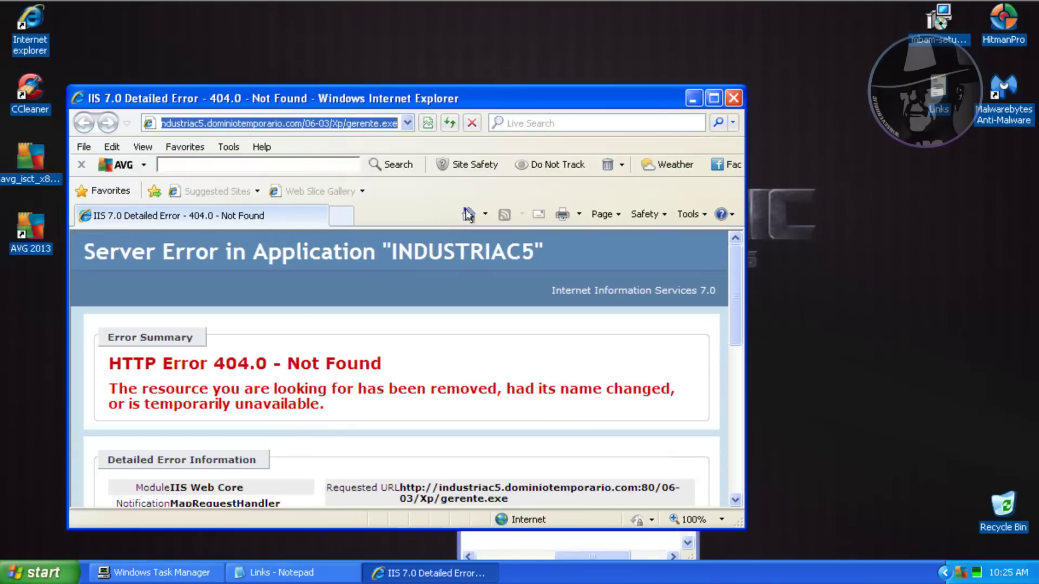
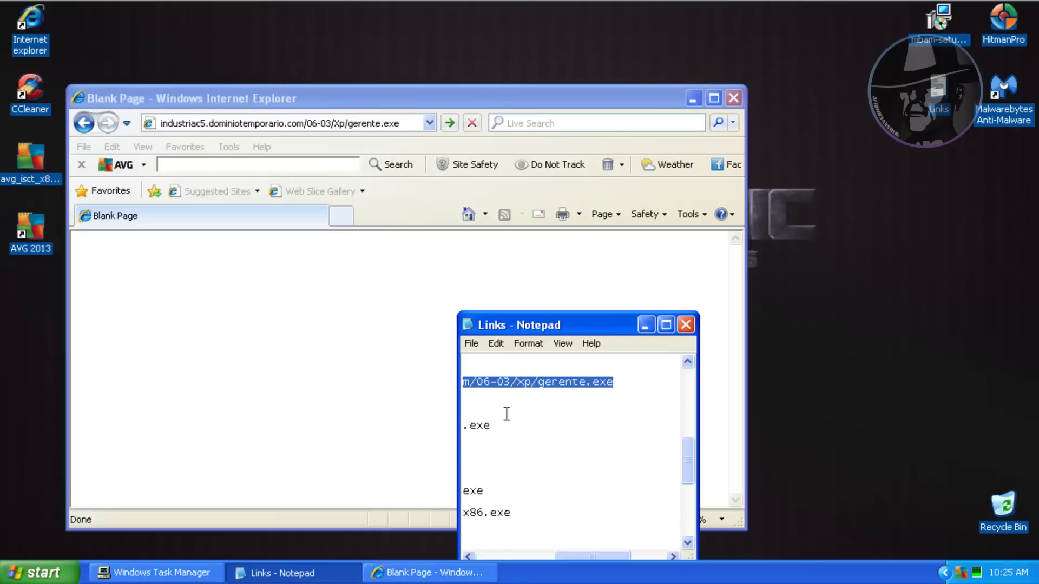
- Copy the short link t.co/iCE2kSvpx4 from the Links file and open it in Internet Explorer
double_click(490, 404)
key(ctrl+c)
click(377, 126)
key(ctrl+v)
key(Return)
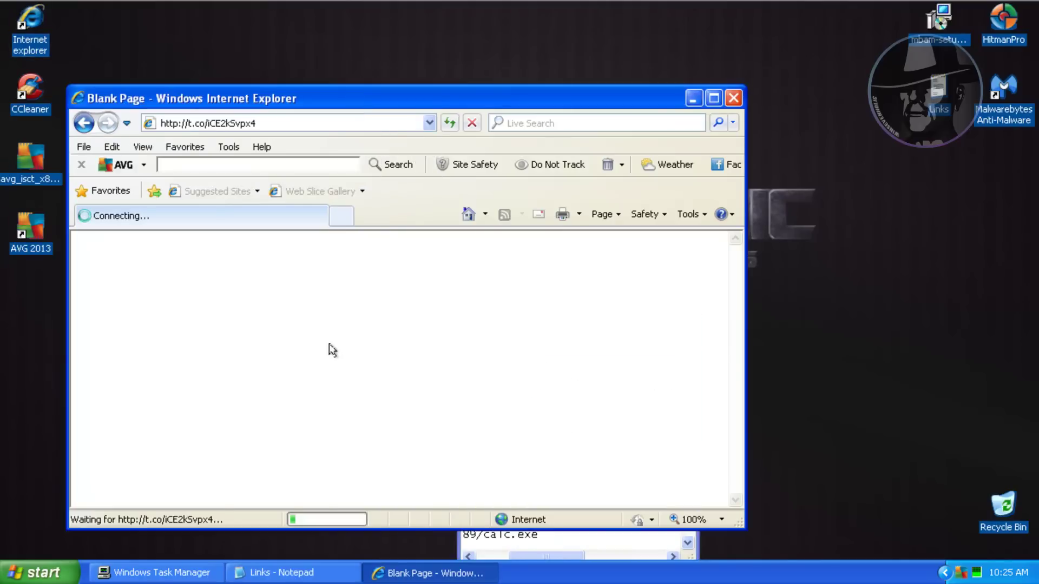
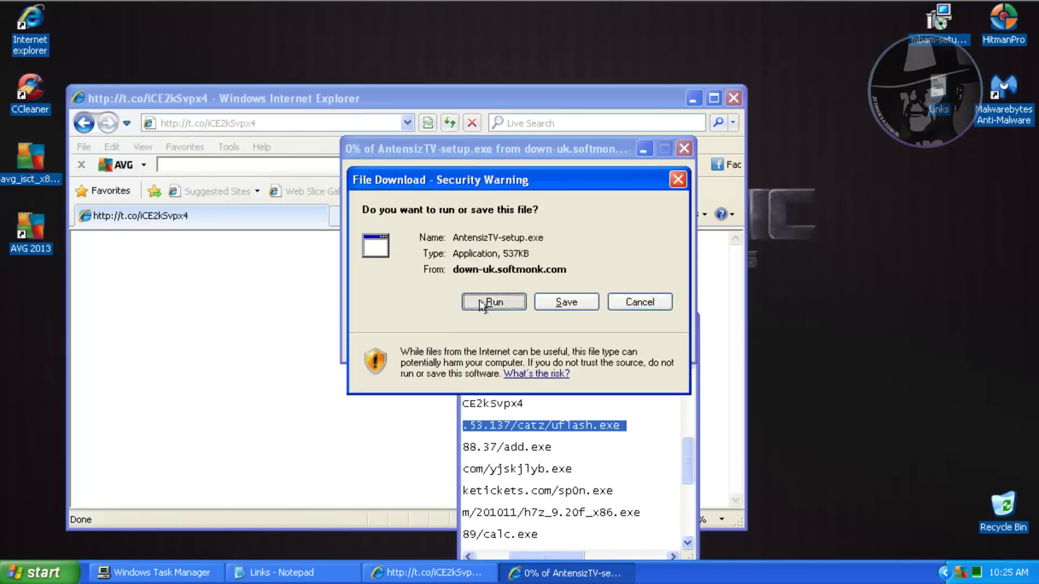
- Run the AntensizTV-setup.exe download and open the next link, 176.31.53.137/catz/uflash.exe, in Internet Explorer
click(490, 302)
click(309, 125)
text(http://176.31.53.137/catz/uflash.exe)
key(Return)
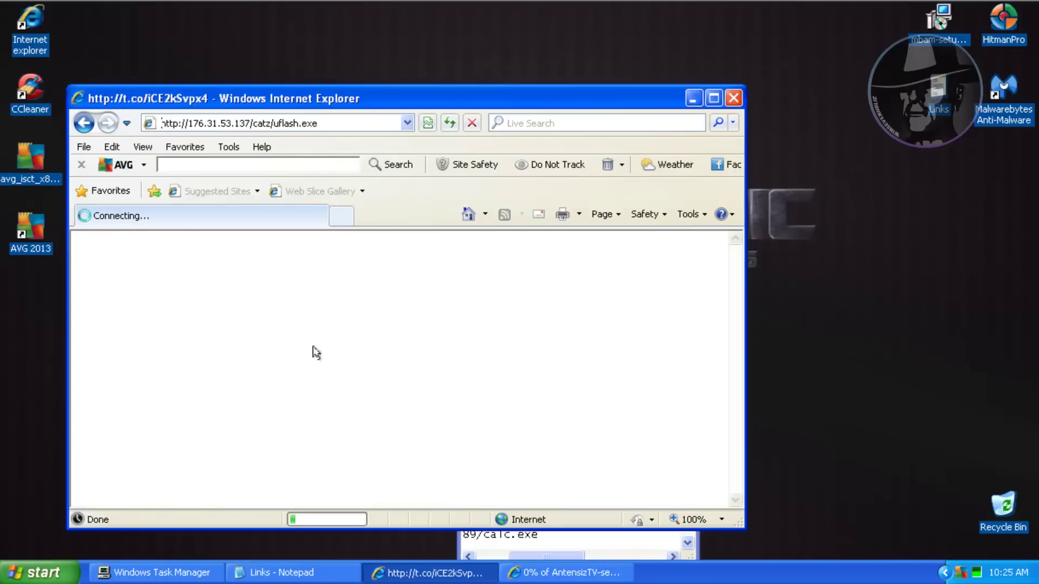
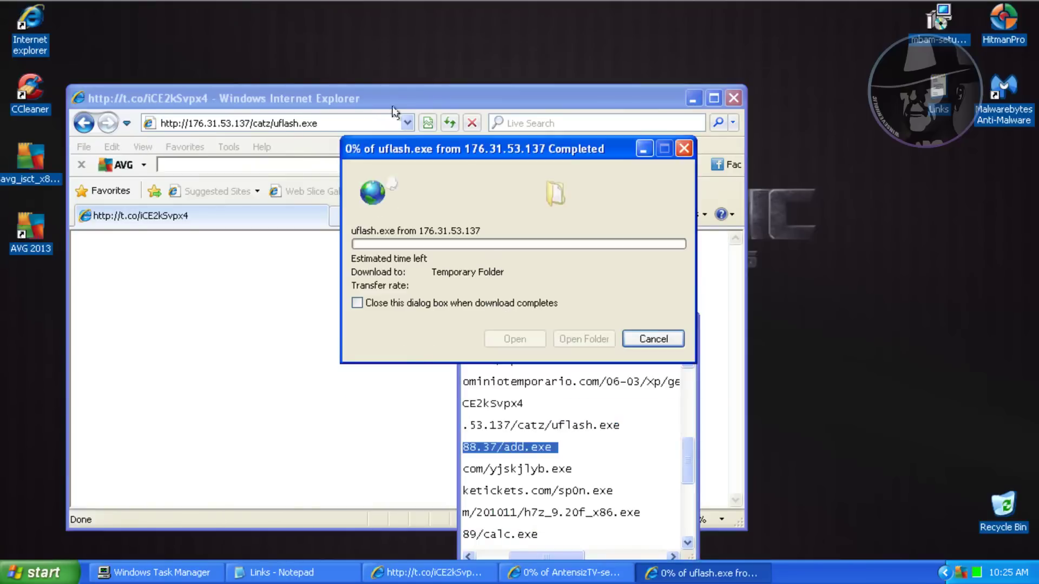
click(394, 122)
text(http://70.39.88.37/add.exe)
key(Return)
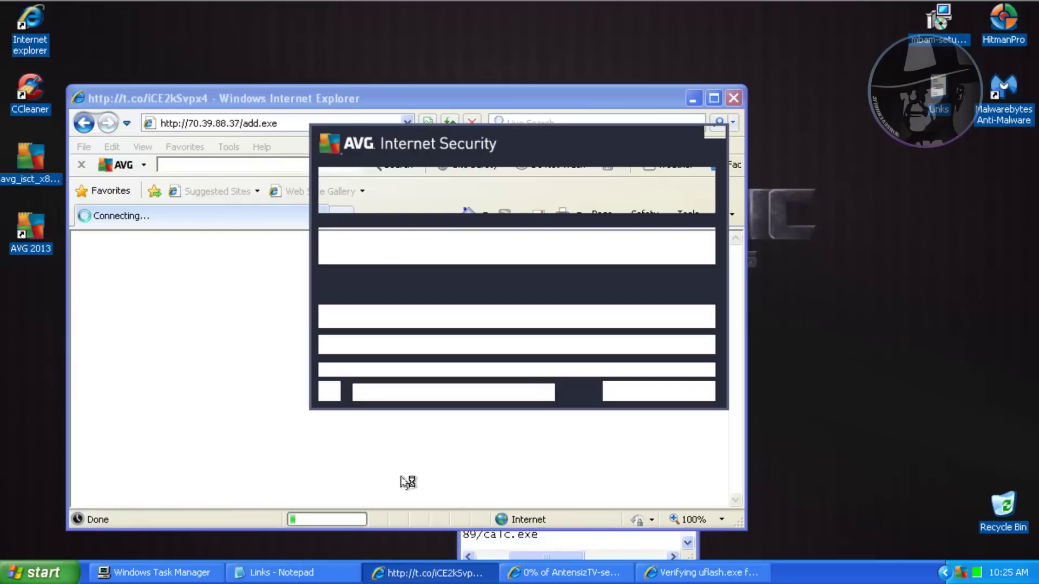
click(609, 394)
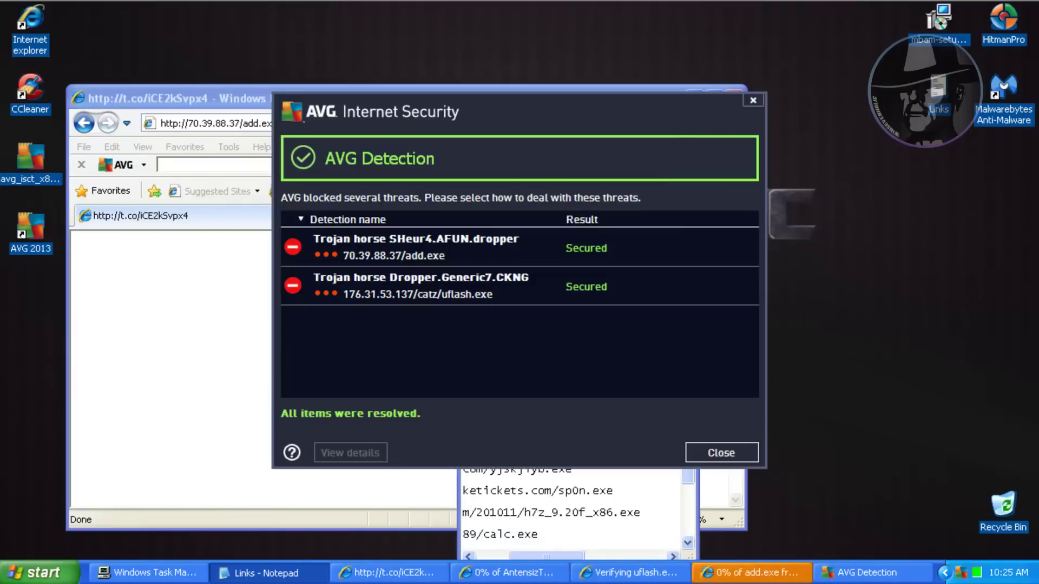
click(722, 453)
- Run the add.exe download despite its unverified publisher and dismiss the error messages
click(494, 301)
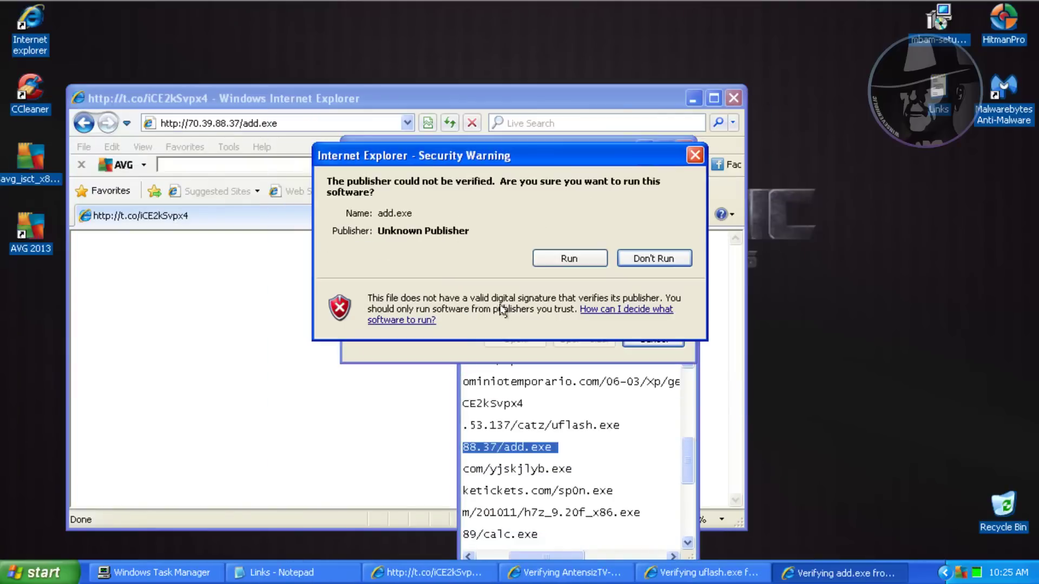
click(574, 259)
click(561, 219)
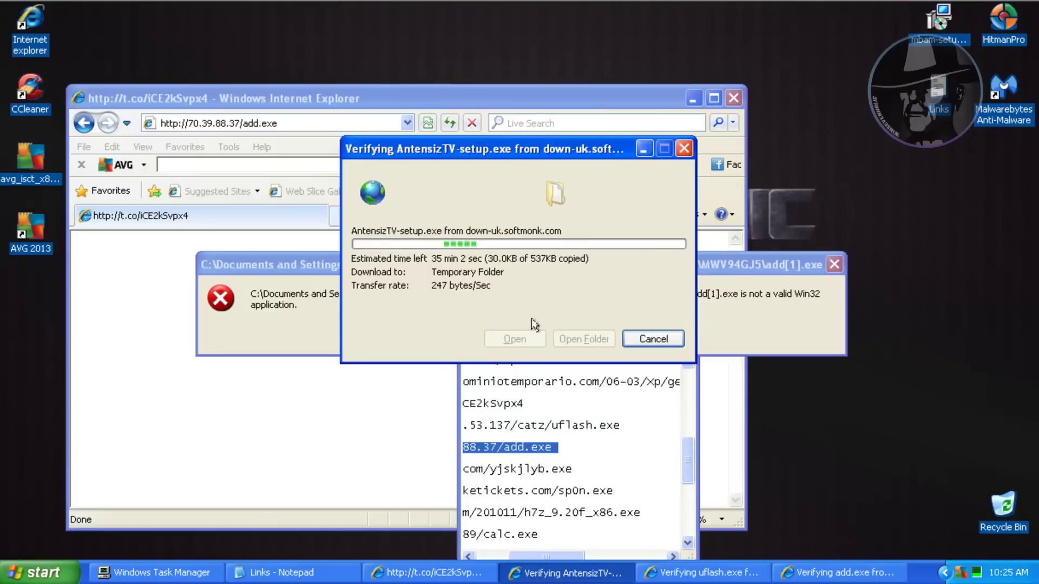
click(533, 332)
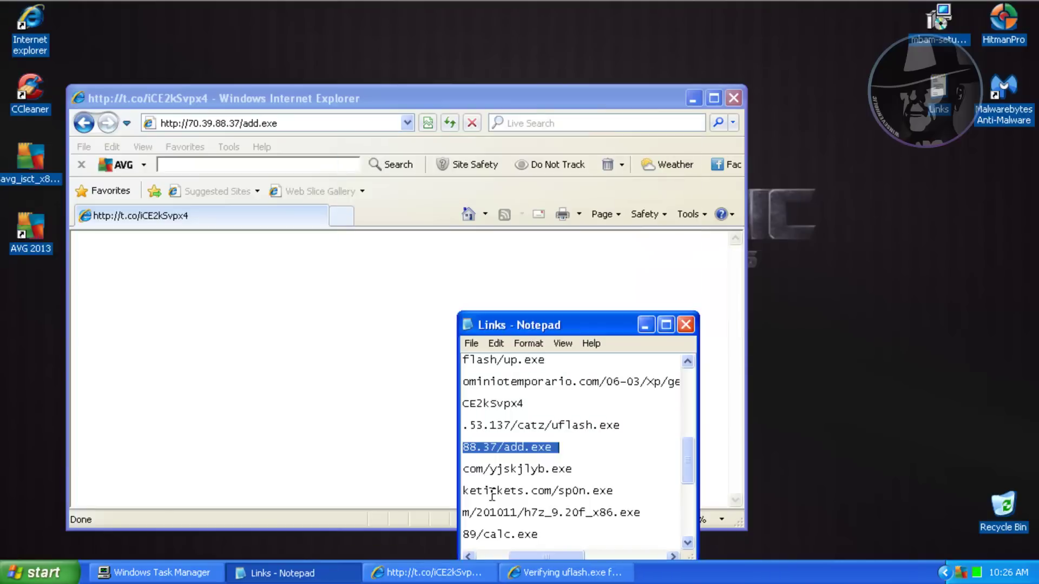
- Copy the downsoft.52z.com/yjskjlyb.exe link from the Links file and open it in Internet Explorer
double_click(507, 469)
scroll(693, 454, down, 2)
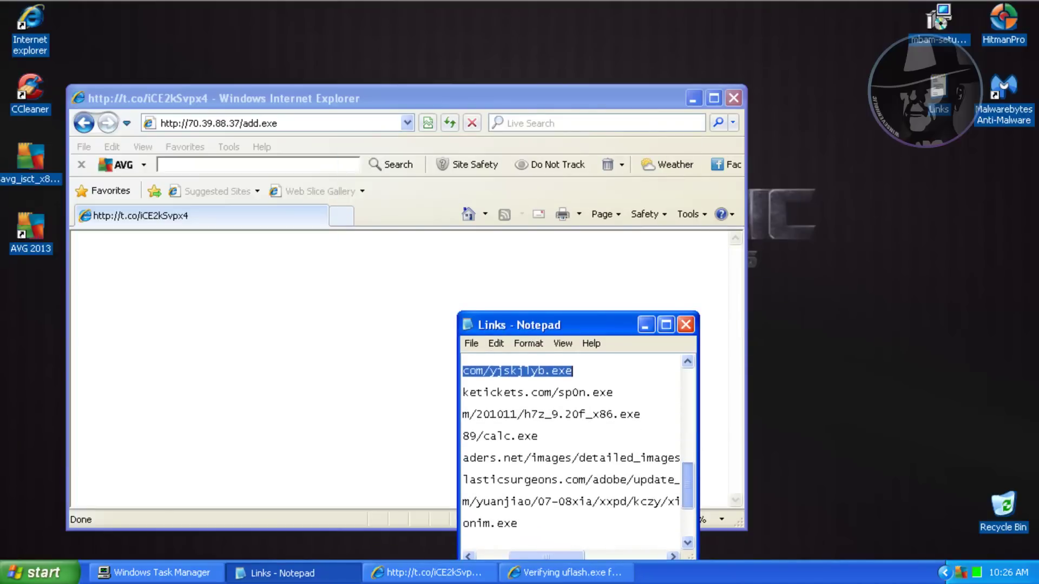
click(331, 120)
text(http://downsoft.52z.com/yjskjlyb.exe)
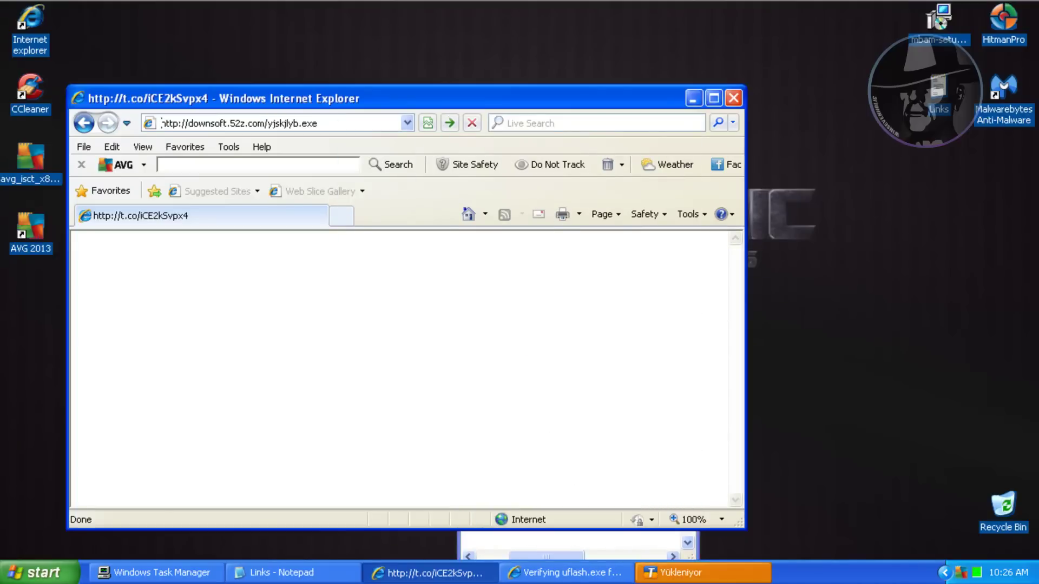
key(Return)
- Select the sp0n.exe link in the Links file, run the yjskjlyb.exe download, and close its AVG detection
click(282, 573)
double_click(551, 382)
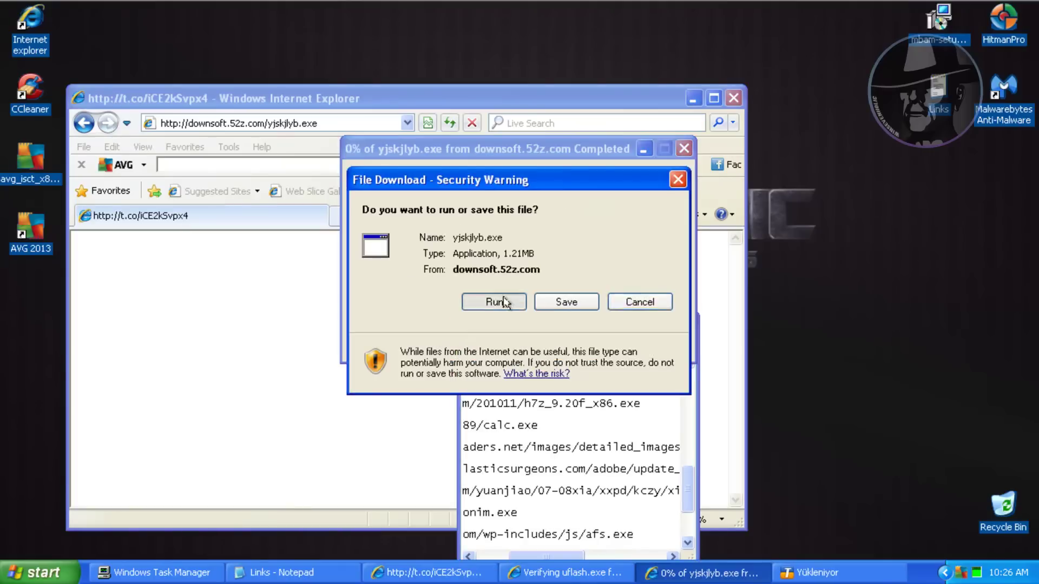
click(500, 300)
click(779, 78)
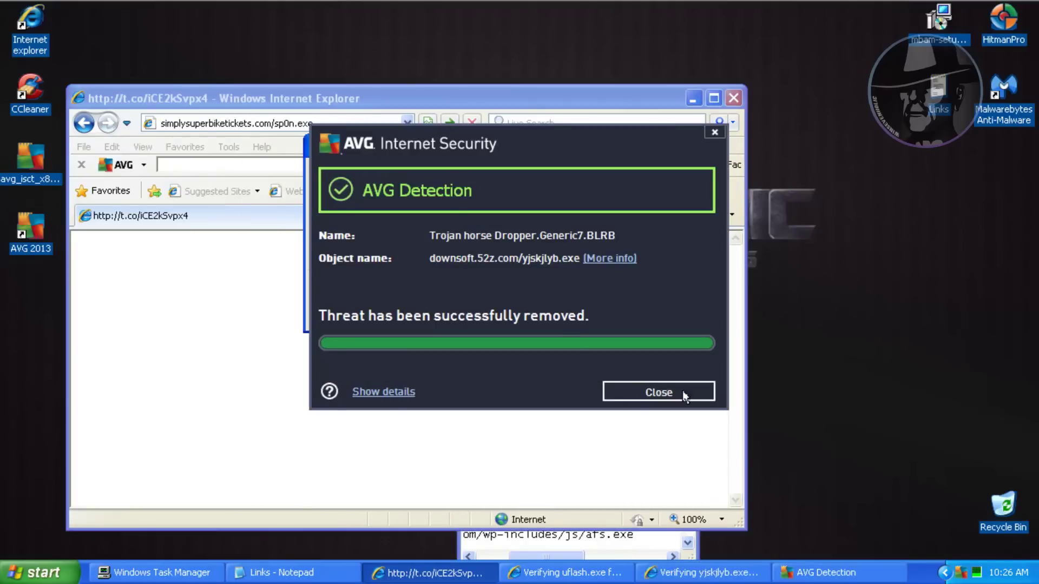
click(682, 392)
- Select the h7z_9.20f_x86.exe link in the Links file and run the sp0n.exe download
click(301, 572)
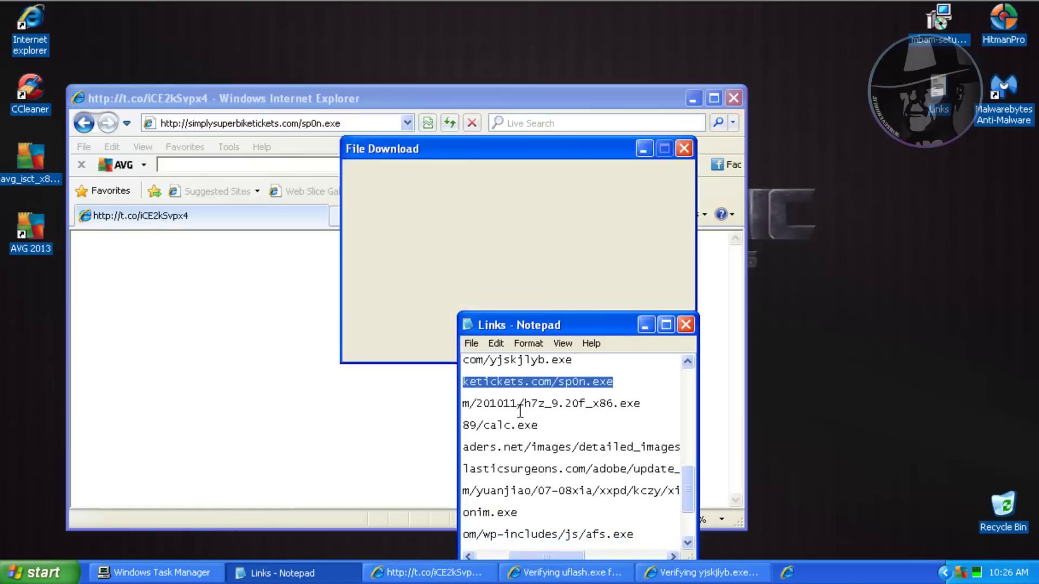
double_click(519, 403)
click(504, 301)
click(506, 303)
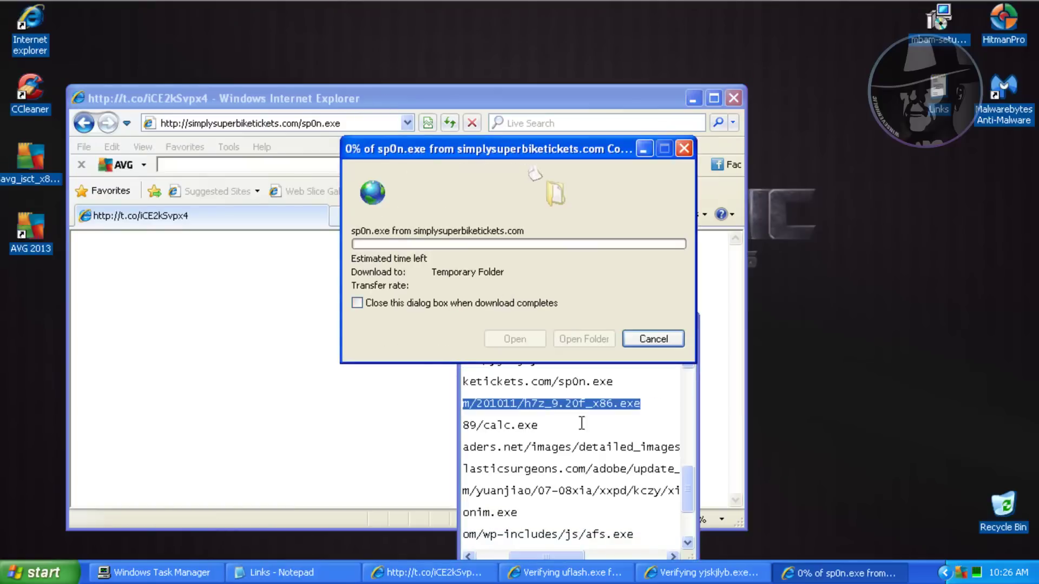
- Confirm running the pending downloads, dismiss the sp0n.exe error, and select the calc.exe link in the Links file
click(556, 250)
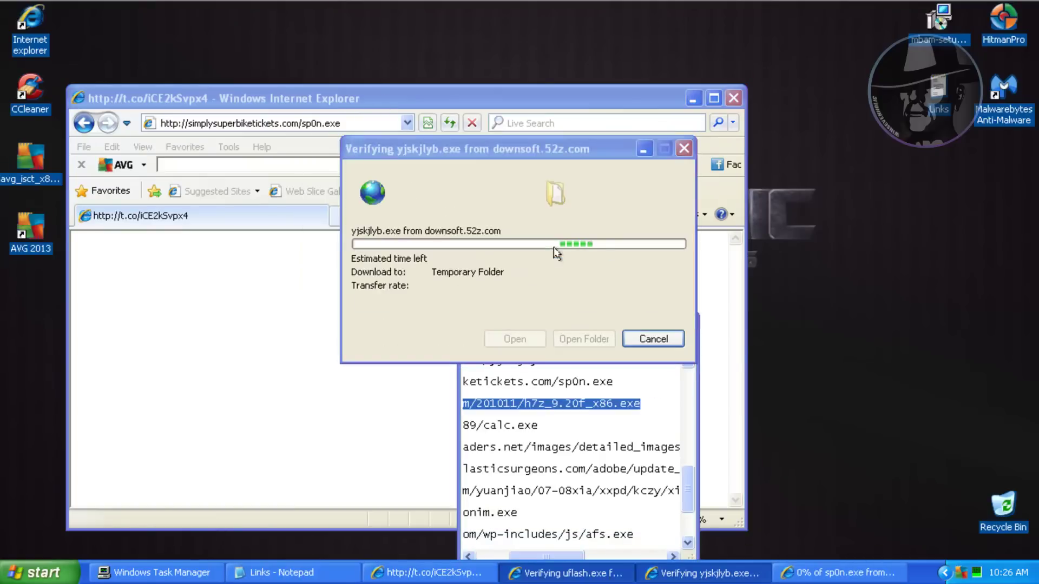
click(554, 255)
click(657, 388)
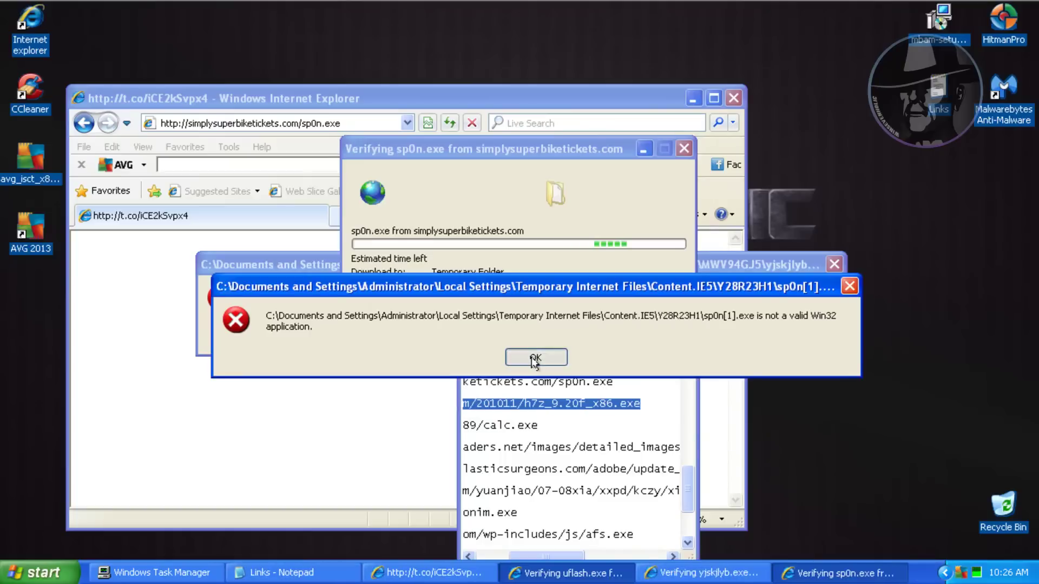
click(535, 358)
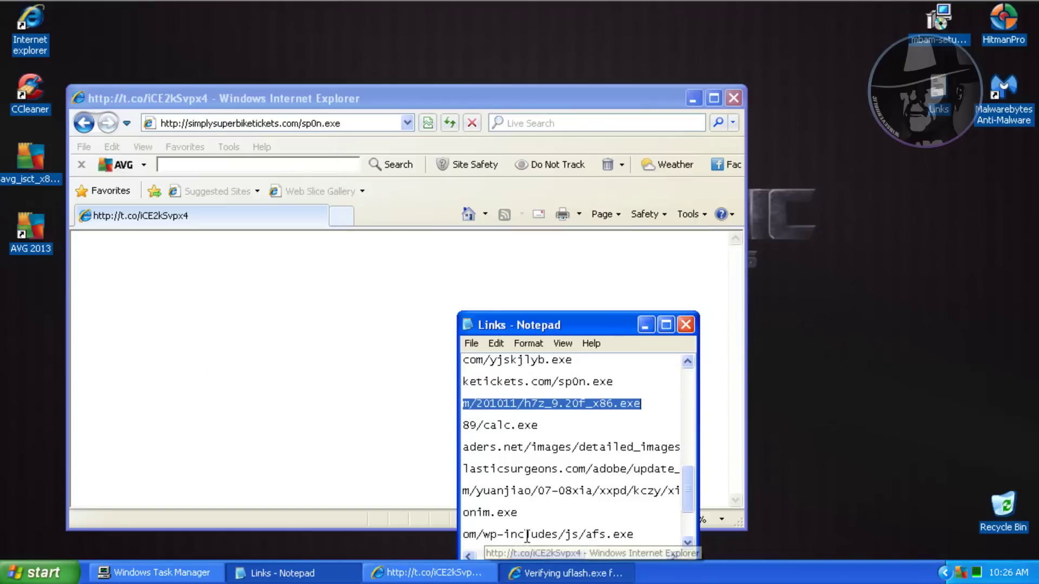
click(541, 241)
double_click(499, 426)
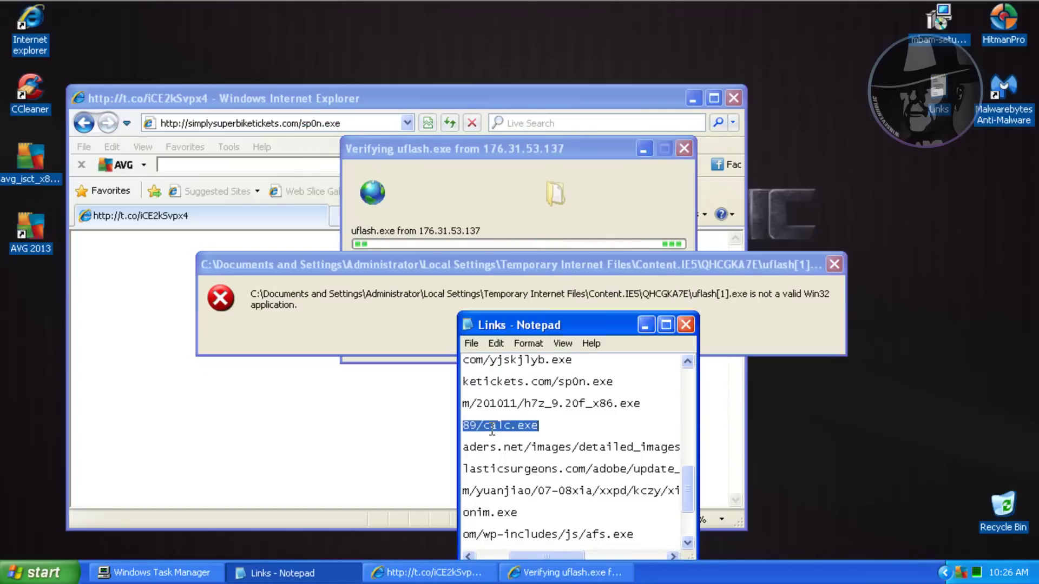
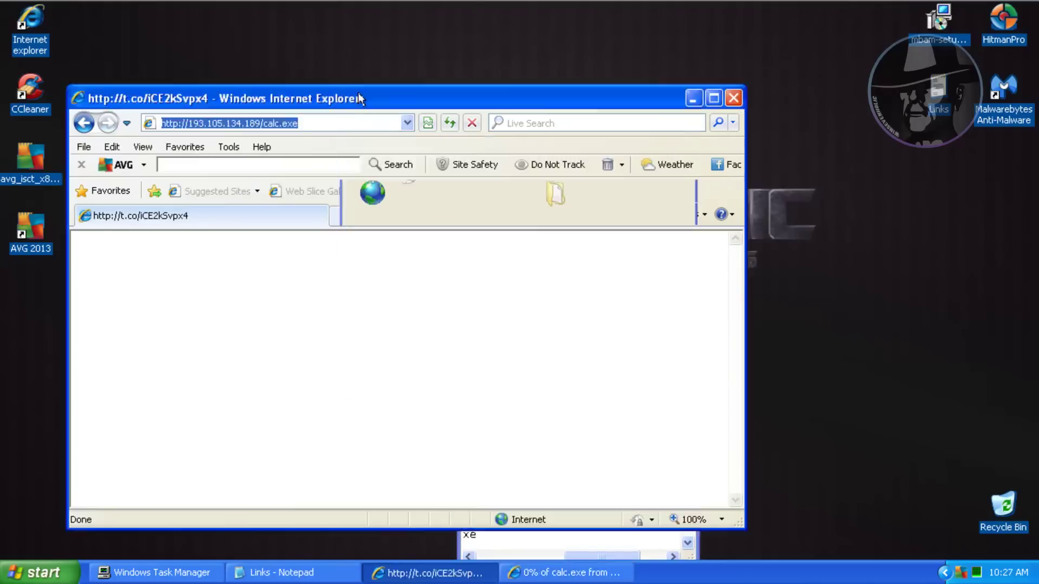
text(http://www.victorytraders.net/images/detailed_images/surprise.exe)
key(Return)
click(299, 574)
double_click(534, 470)
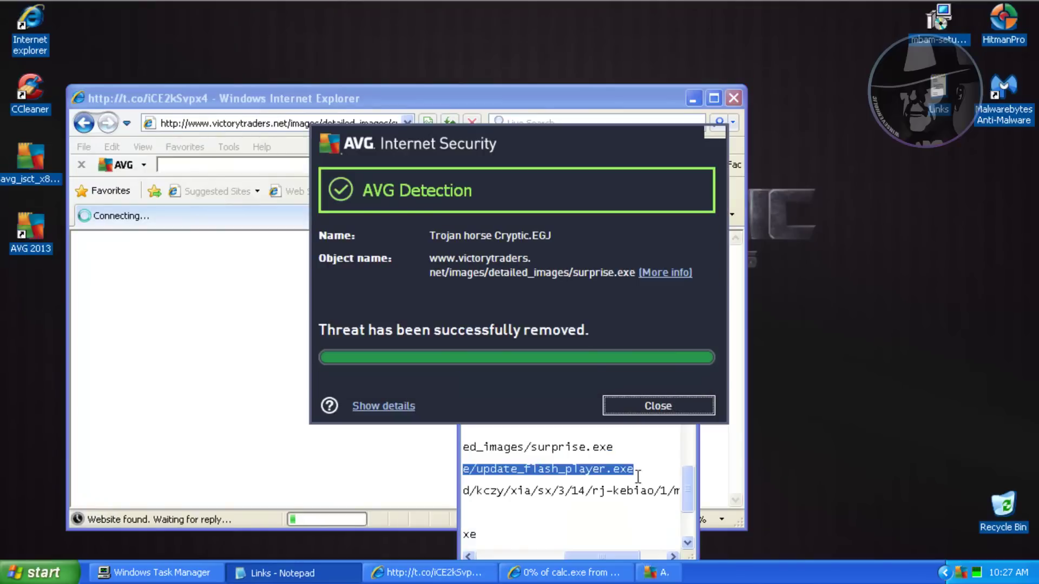
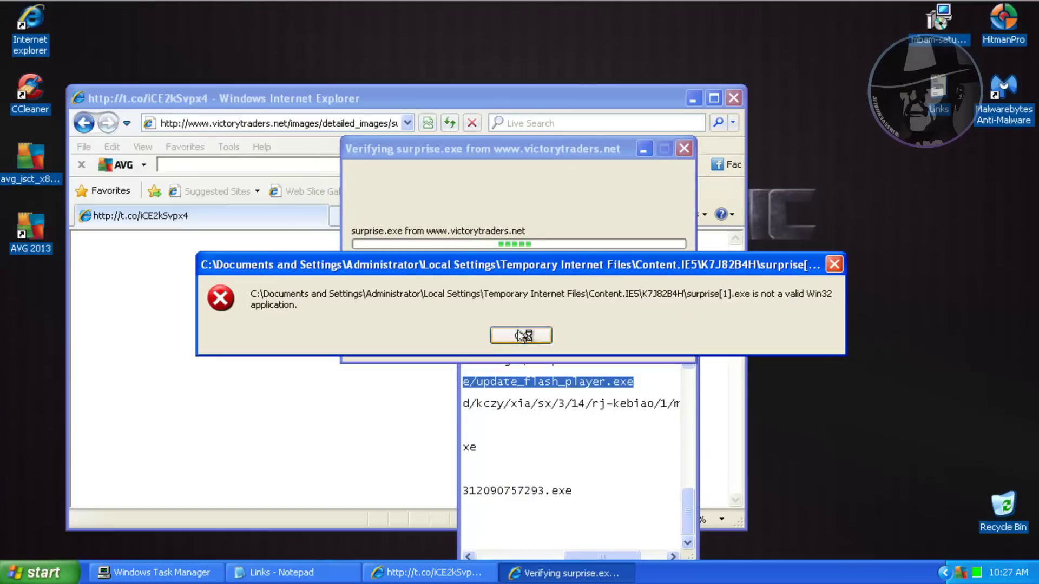
- Dismiss the surprise.exe error and open the copied update_flash_player.exe link from 24.bodytightplasticsurgeons.com in Internet Explorer
click(534, 335)
click(353, 100)
text(www.victorytraders.net/images/detailed_images/surprise.exe)
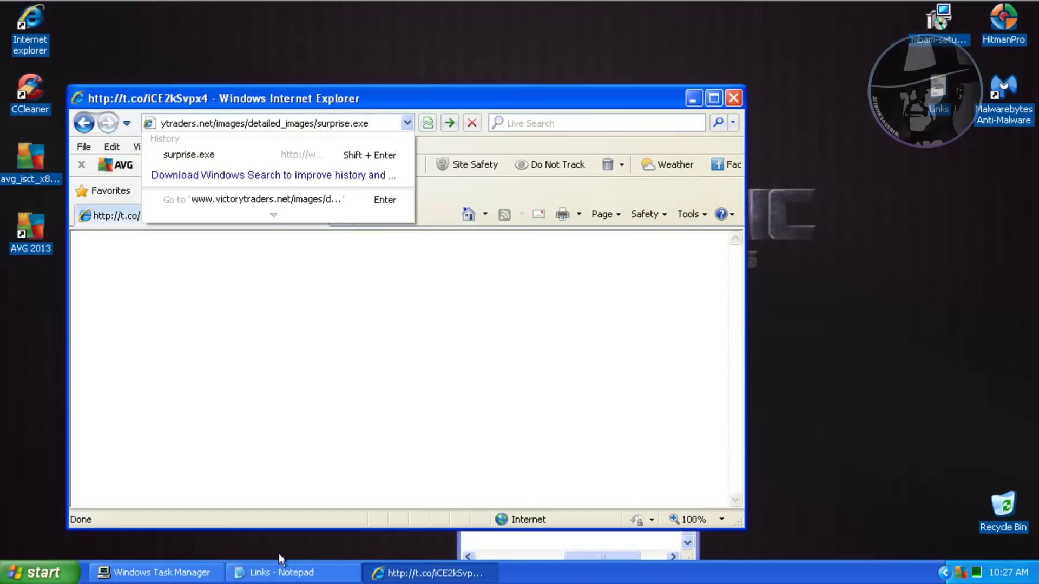
click(281, 573)
key(ctrl+c)
click(359, 121)
key(ctrl+v)
key(Return)
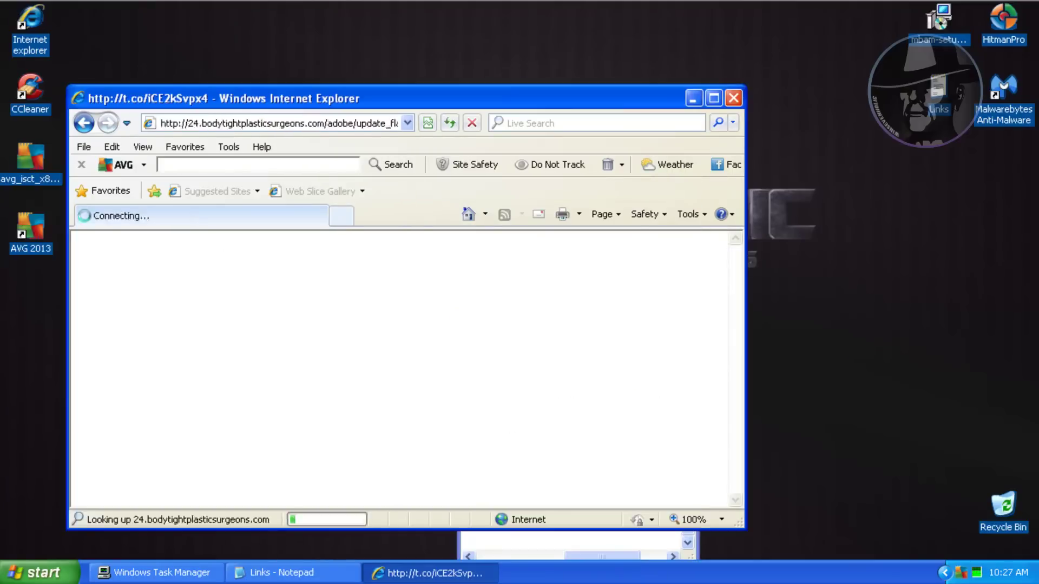
key(alt+Tab)
key(Down)
key(Home)
key(shift+End)
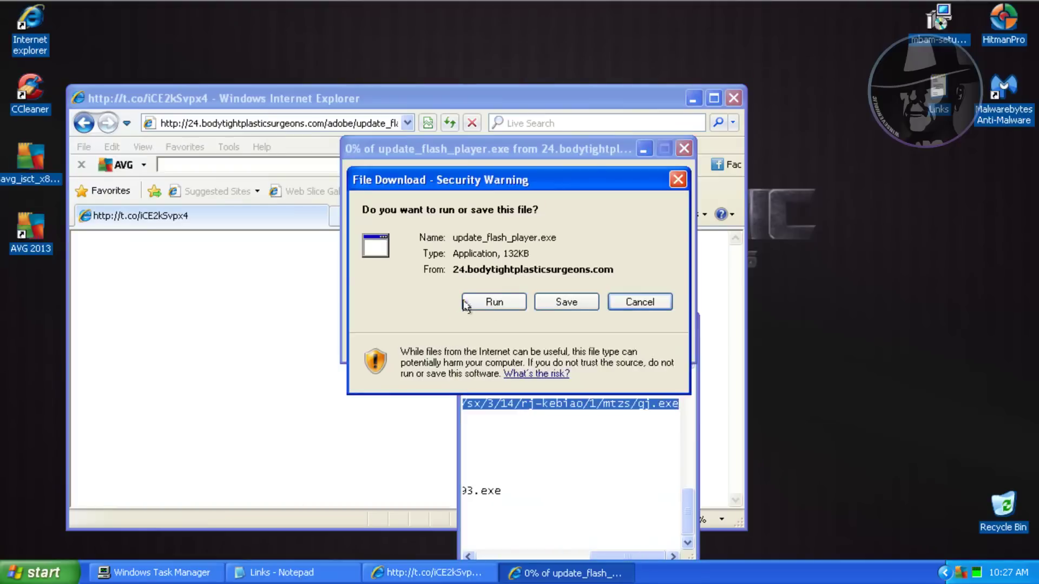
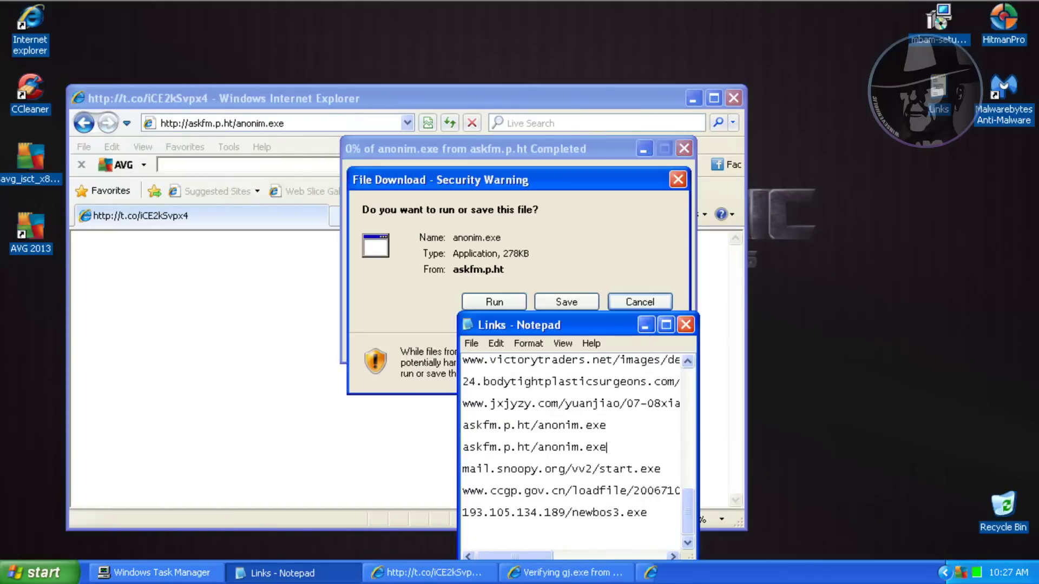
- Undo the accidental paste over the afs.exe link in the Links file and close the AVG detection windows
click(495, 344)
click(506, 362)
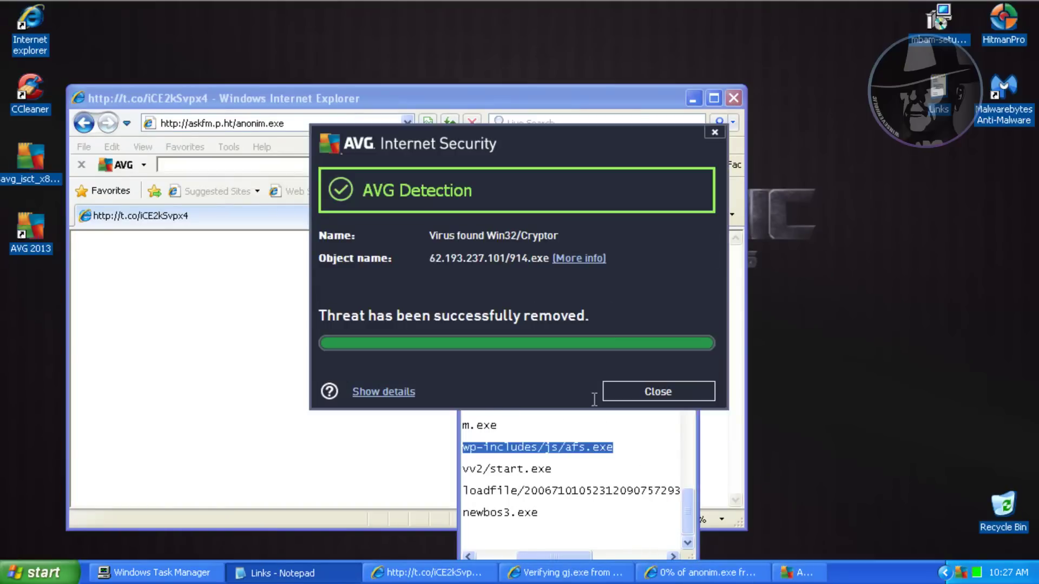
click(665, 395)
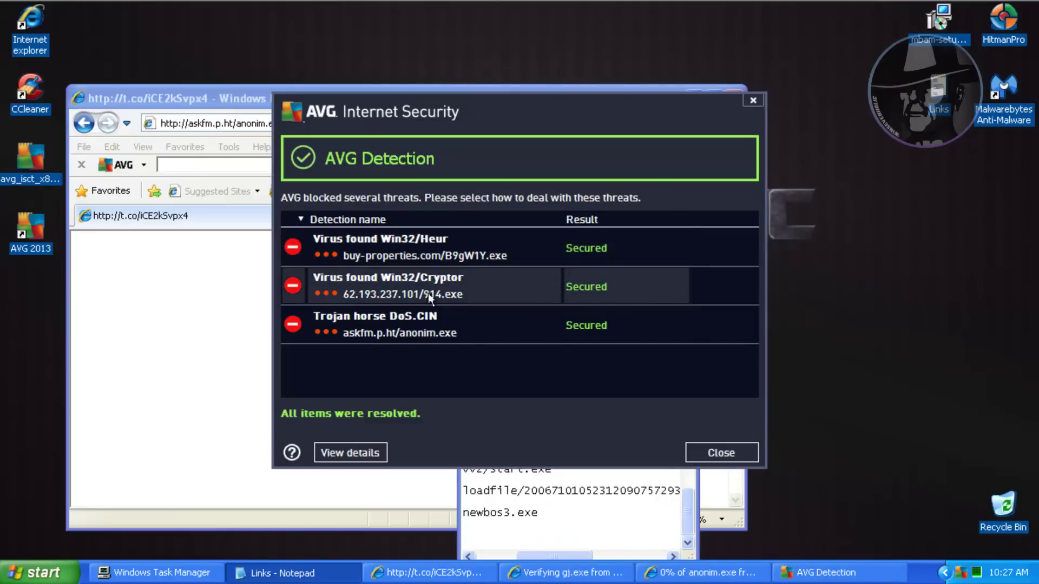
click(716, 451)
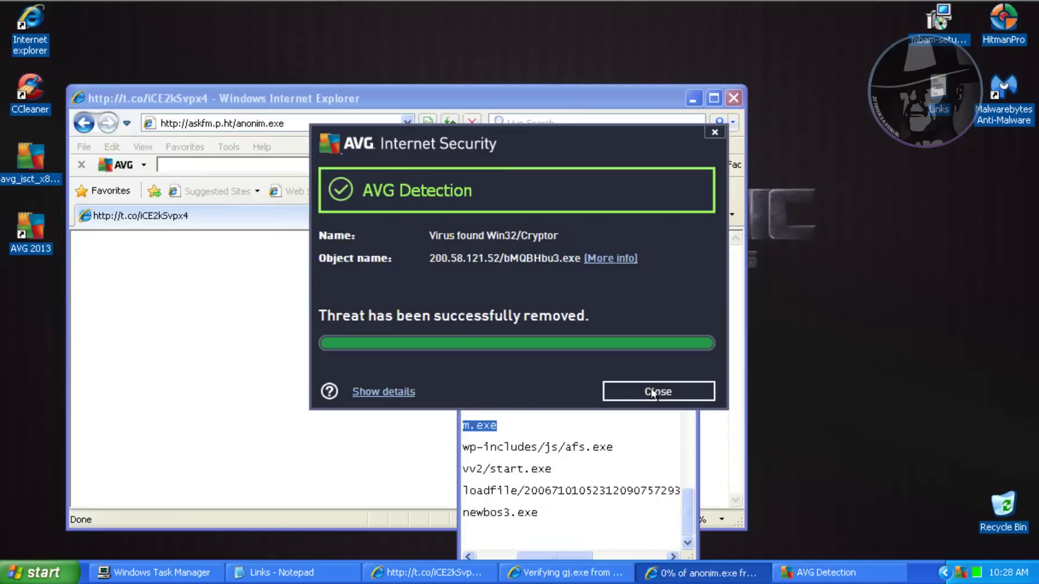
- Close the AVG detection for bMQBHbu3.exe, run the anonim.exe download, and dismiss the error message
click(653, 394)
click(476, 297)
click(528, 250)
click(528, 331)
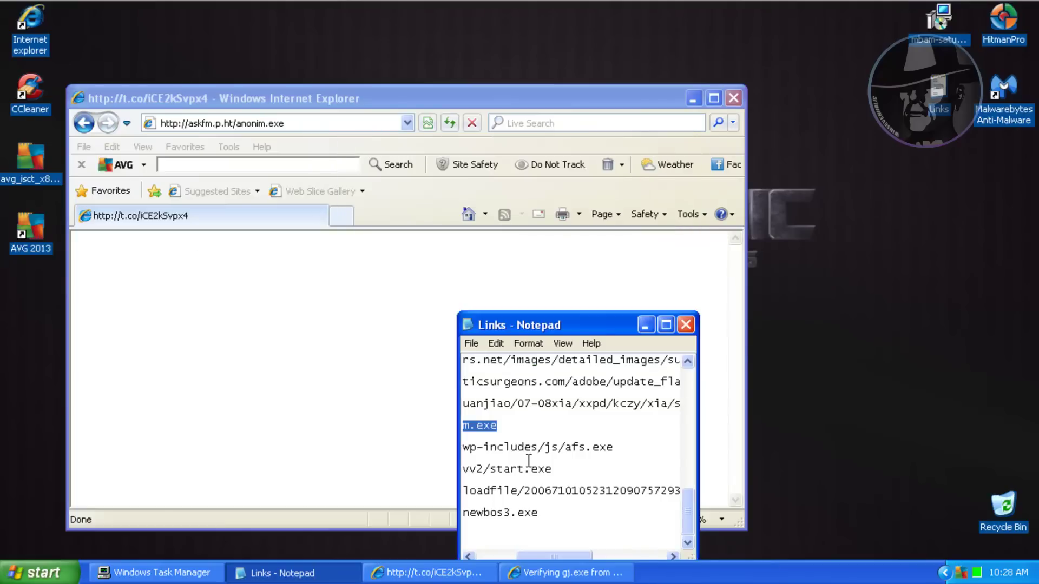
- Select the mobiad-news.com/wp-includes/js/afs.exe link in the Links file and open it in Internet Explorer
click(495, 343)
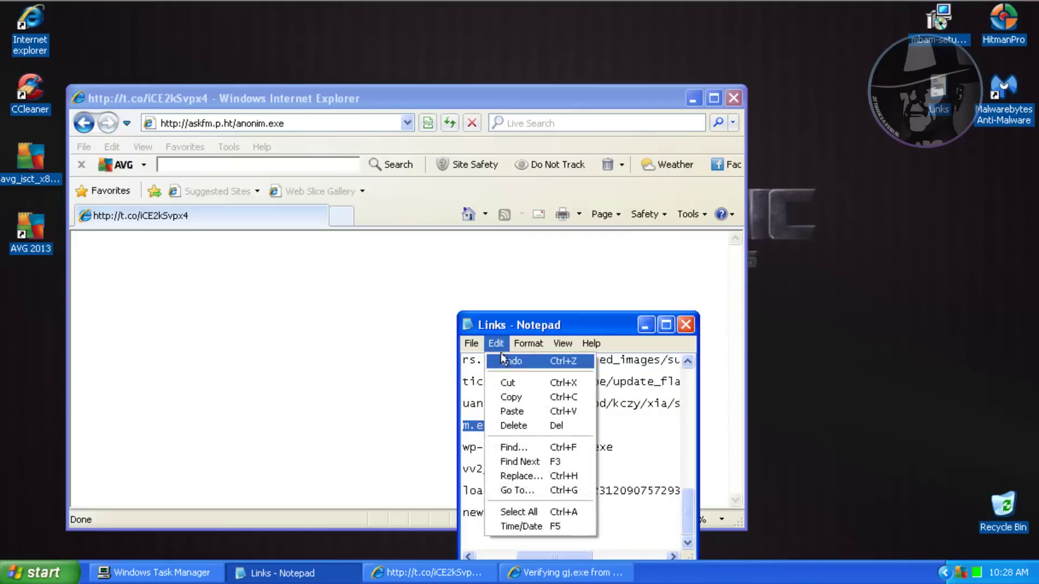
click(504, 360)
click(495, 343)
click(499, 360)
click(499, 452)
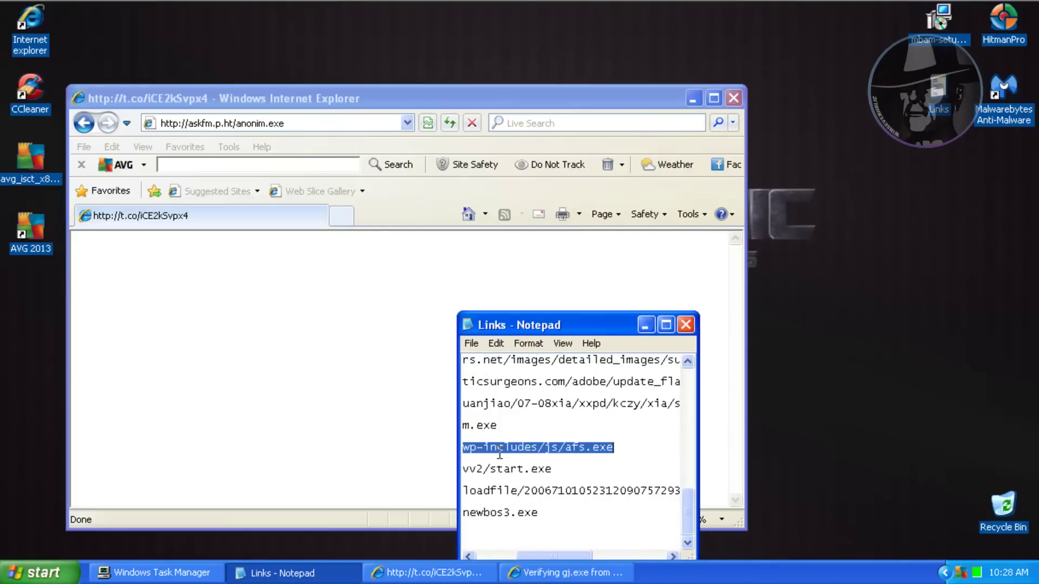
click(270, 123)
text(mobiad-news.com/wp-includes/js/afs.exe)
key(Return)
- Select the vv2/start.exe link in the Links file, run afs.exe, and close the AVG detection and error message
click(281, 573)
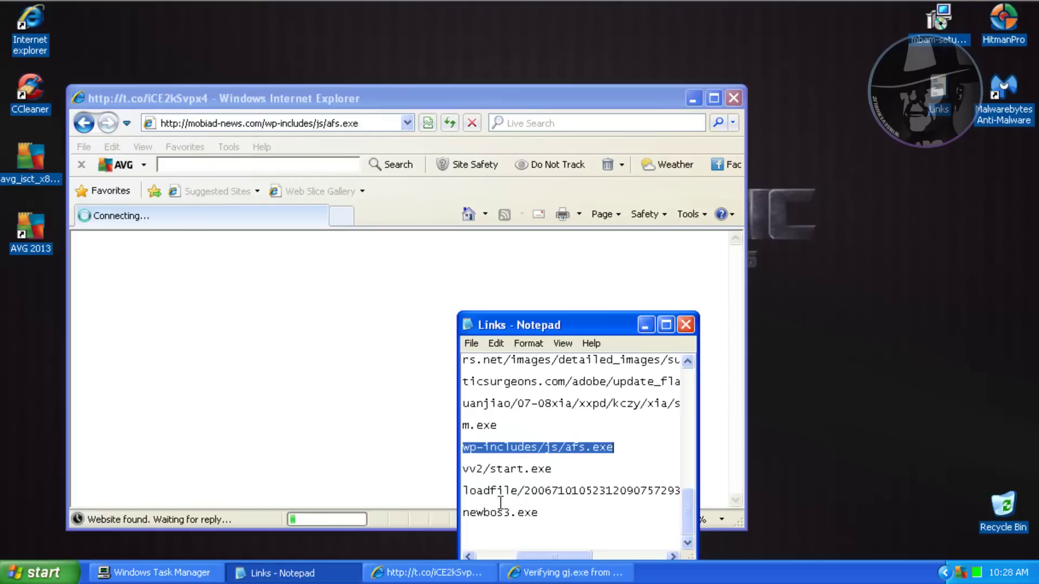
double_click(514, 470)
click(494, 302)
click(553, 246)
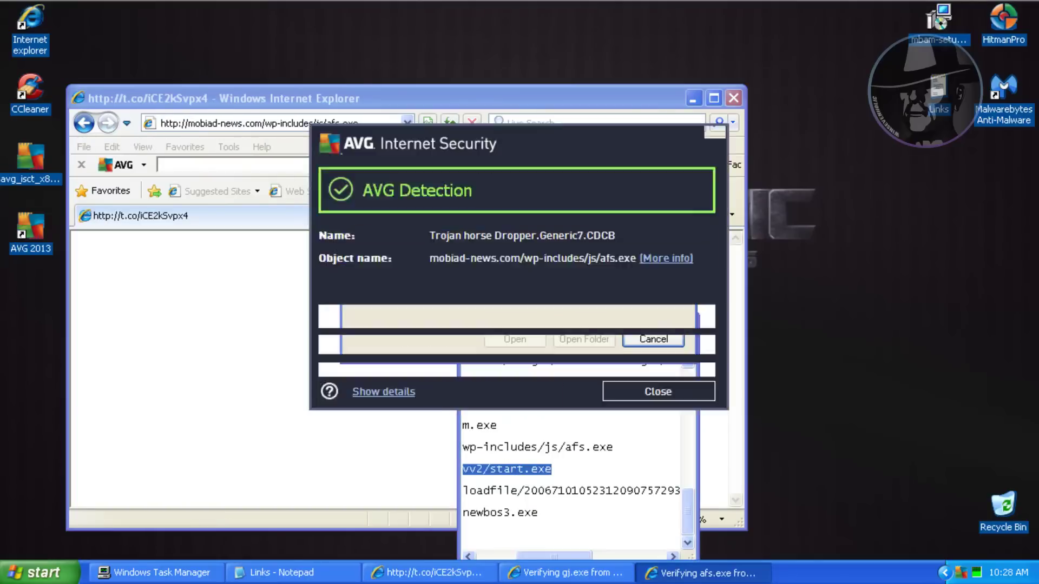
click(654, 391)
click(524, 334)
- Open mail.snoopy.org/vv2/start.exe in Internet Explorer
click(271, 124)
text(mail.snoopy.org/vv2/start.exe)
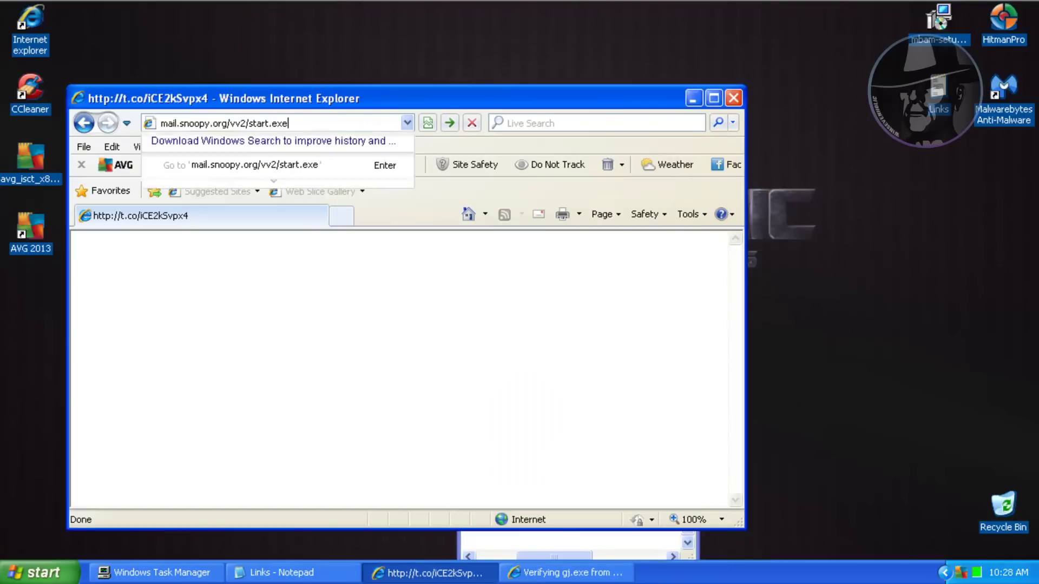
key(Return)
- Bring up the pending gj.exe download, run the file, and dismiss its error message
click(567, 572)
click(574, 255)
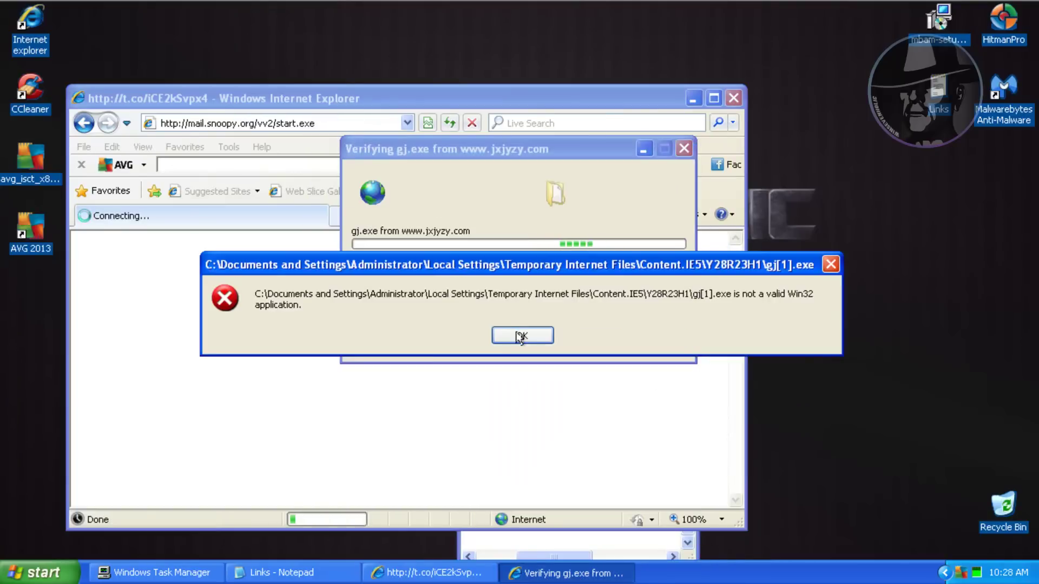
click(523, 334)
- Close the AVG detection and run the start.exe download
click(659, 389)
click(494, 302)
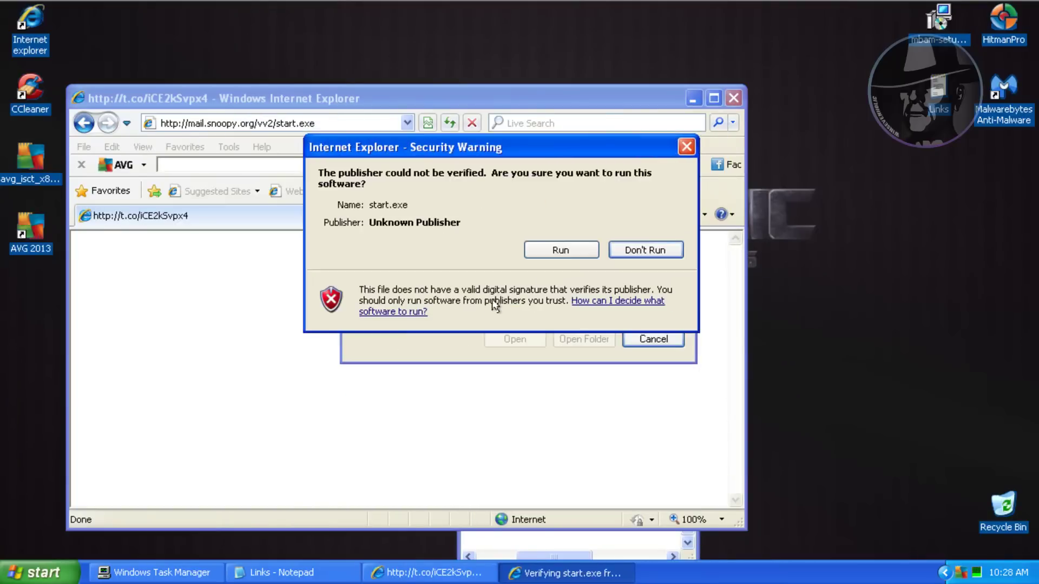
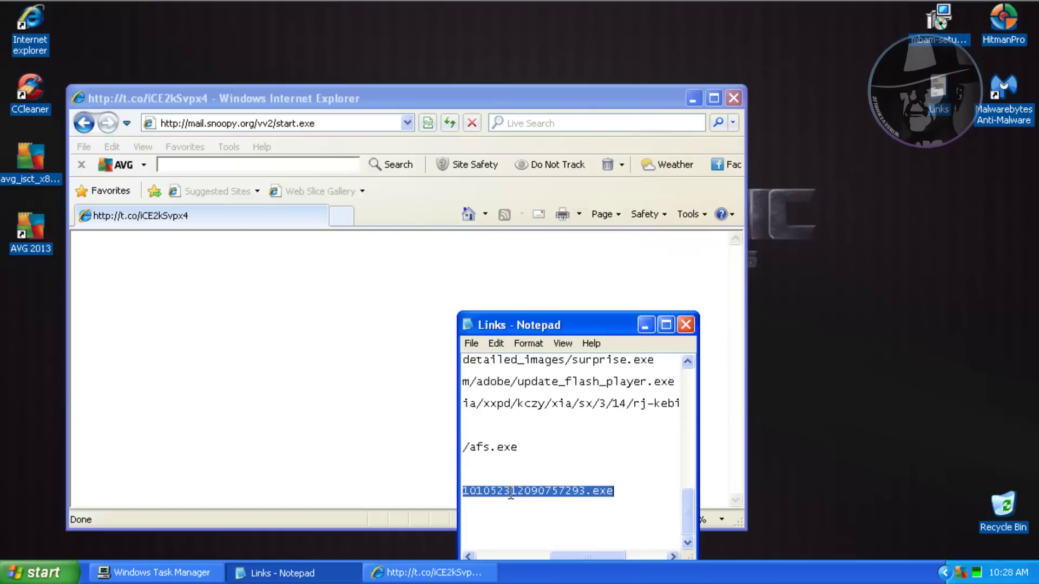
click(270, 124)
text(www.ccgp.gov.cn/loadfile/20067101052312090757293.exe)
key(Return)
- Select the 193.105.134.189/newbos3.exe link in the Links file and close the file
click(282, 573)
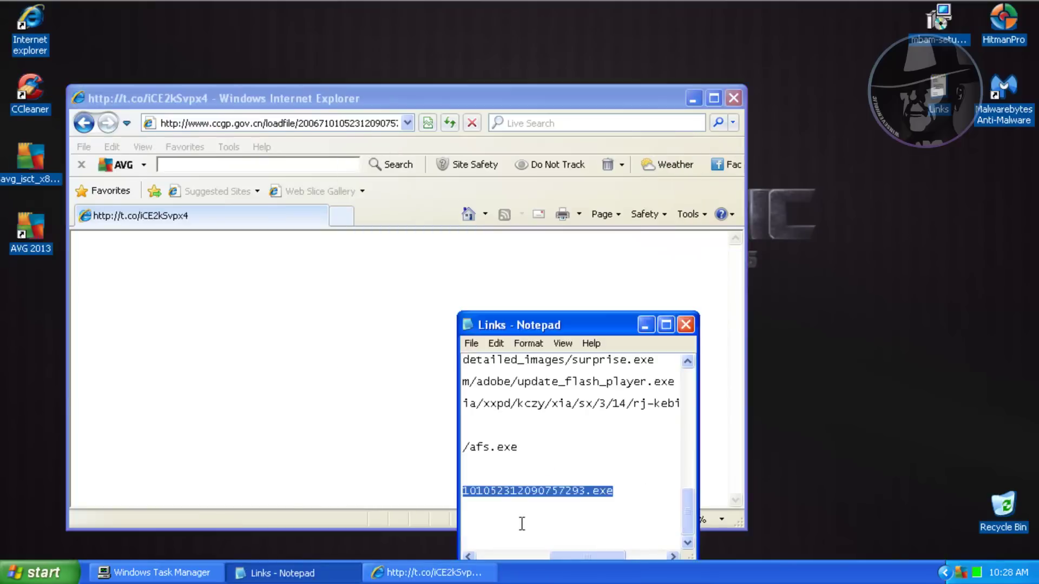
click(523, 524)
double_click(520, 518)
click(686, 325)
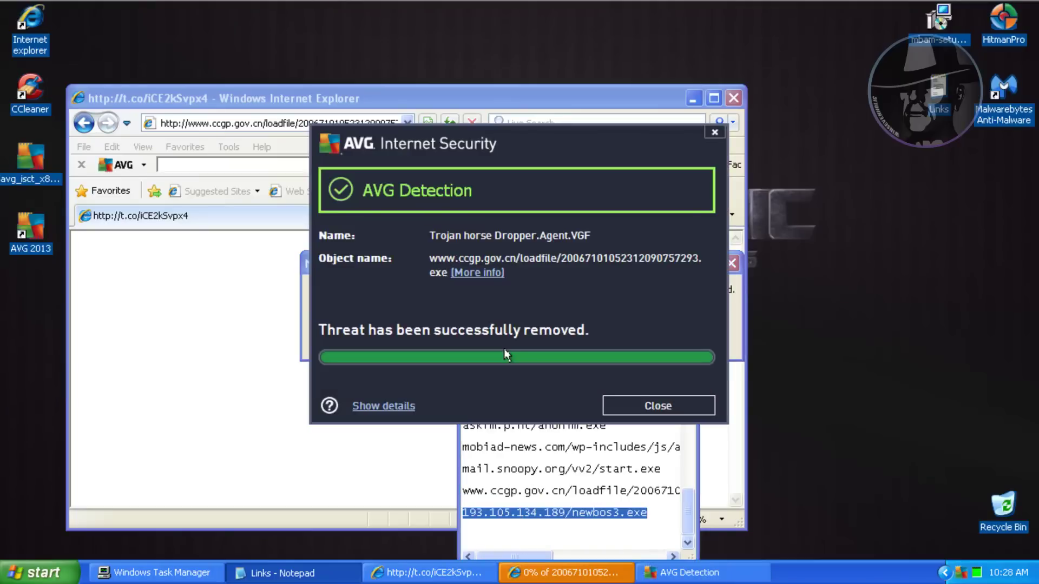
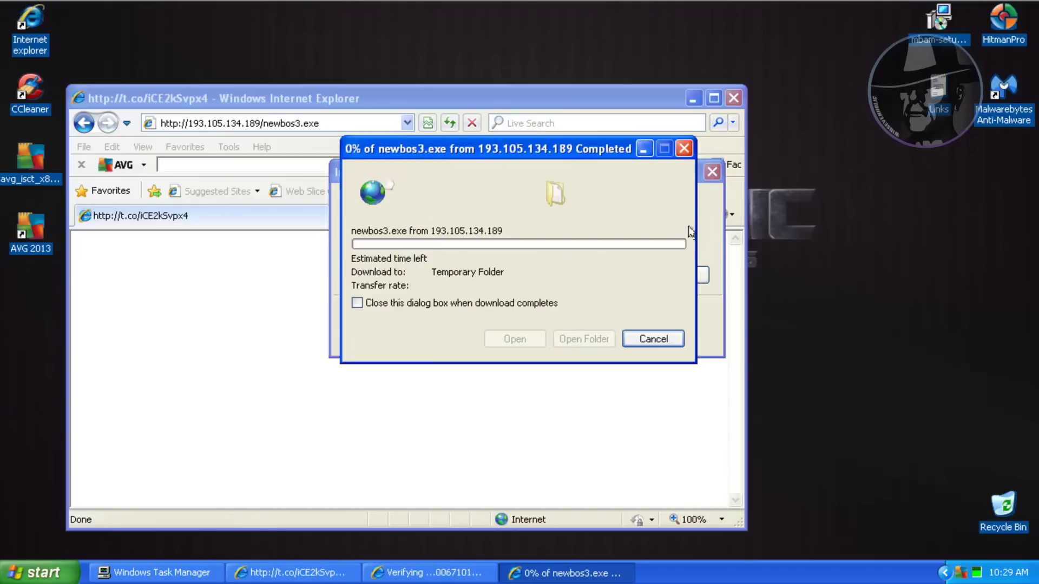
- Run the pending ccgp.gov.cn and newbos3.exe downloads and close the Internet Explorer window
click(577, 275)
click(518, 339)
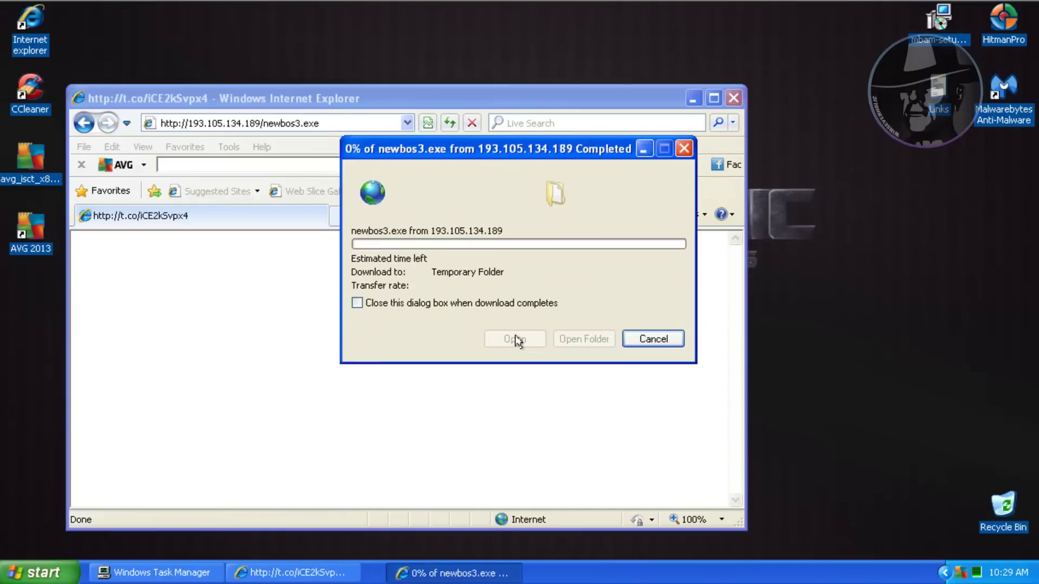
click(731, 98)
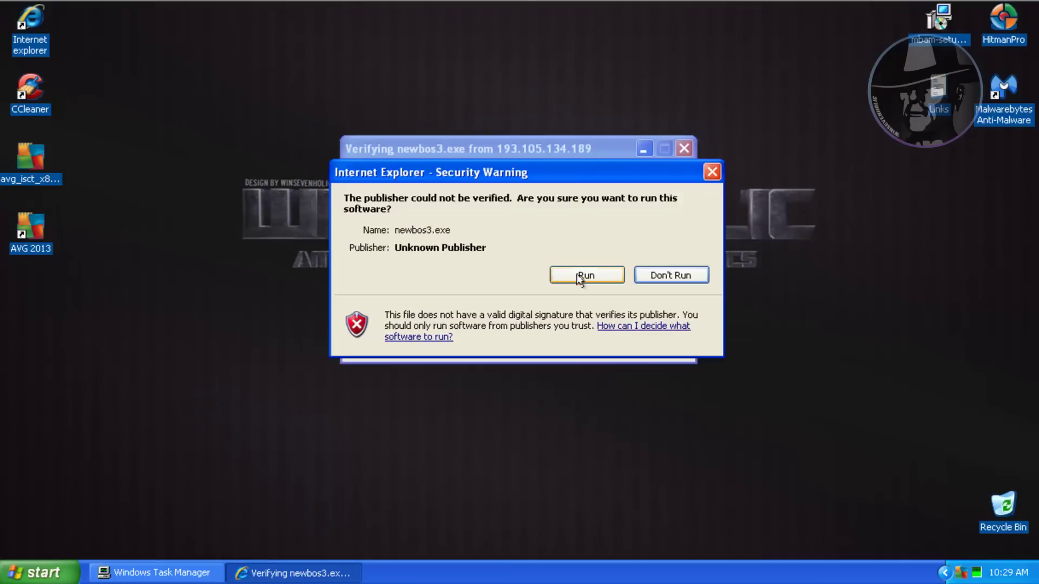
click(580, 276)
click(517, 333)
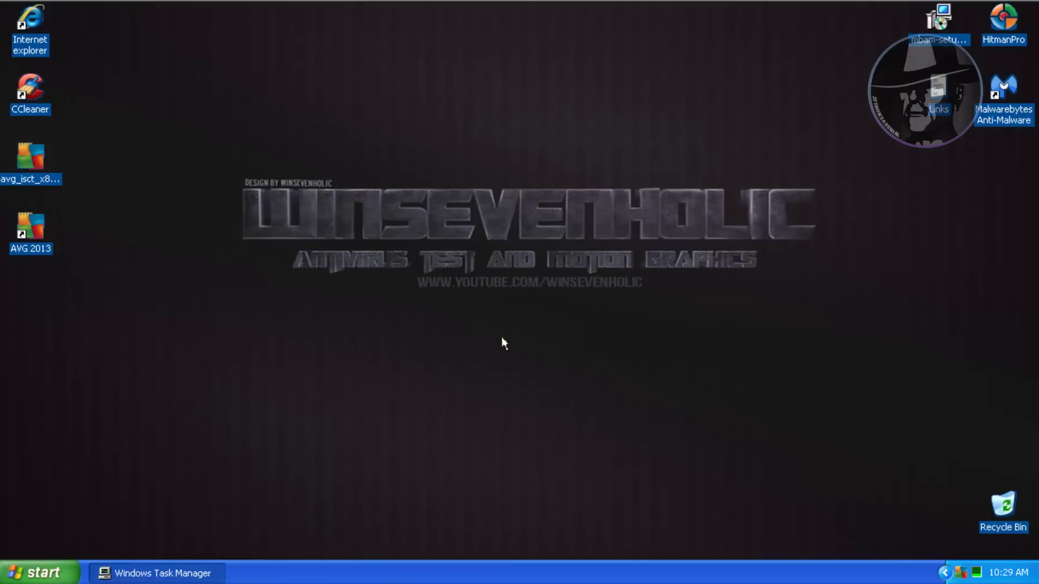
- Bring up Windows Task Manager to check the system after running the samples
click(157, 573)
drag(383, 184, 385, 162)
click(362, 30)
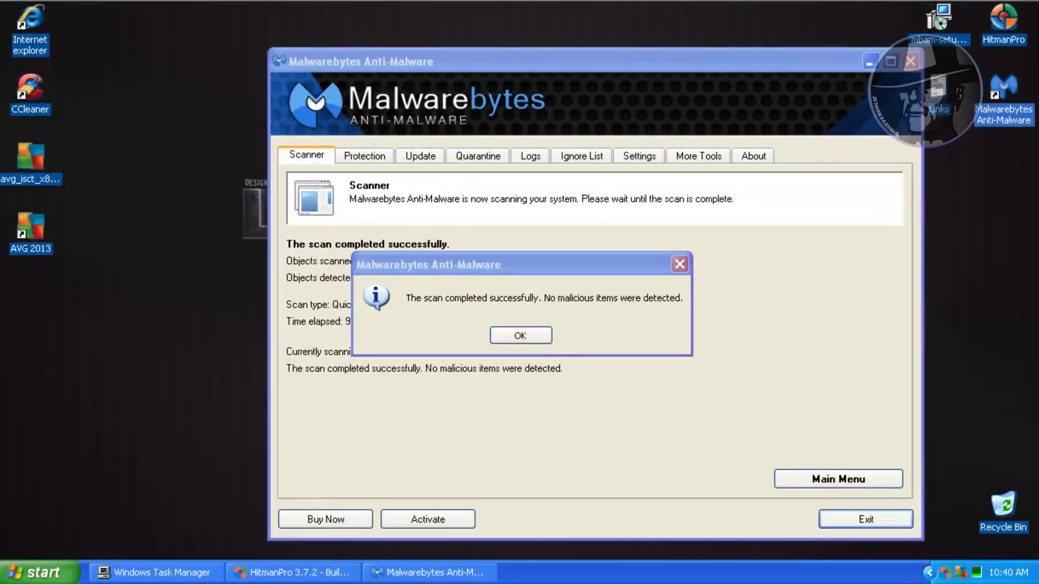
- Review the Malwarebytes Anti-Malware quick scan results and the HitmanPro scan results, closing both programs
click(517, 333)
drag(432, 62, 412, 65)
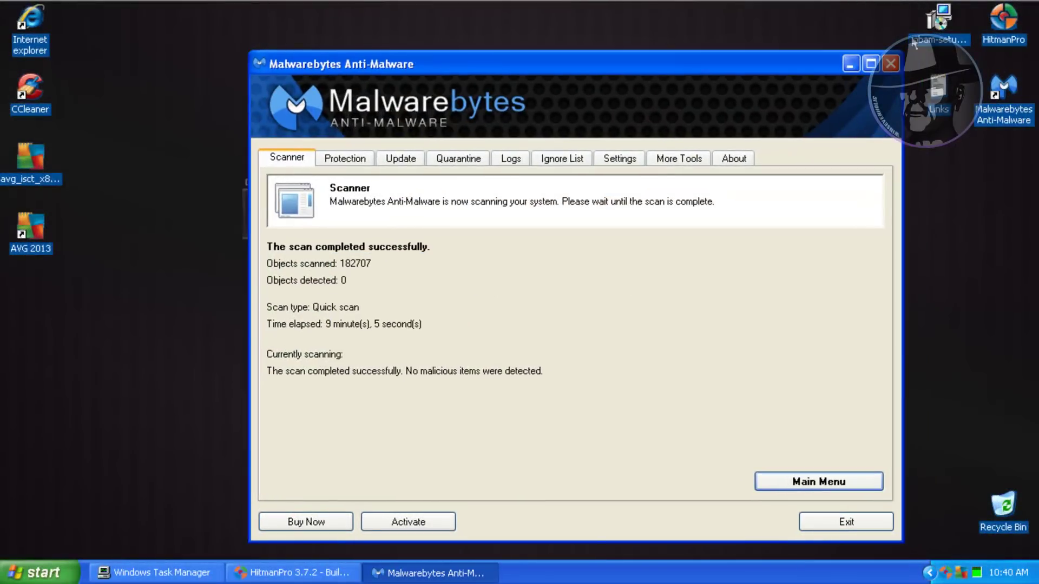
click(342, 568)
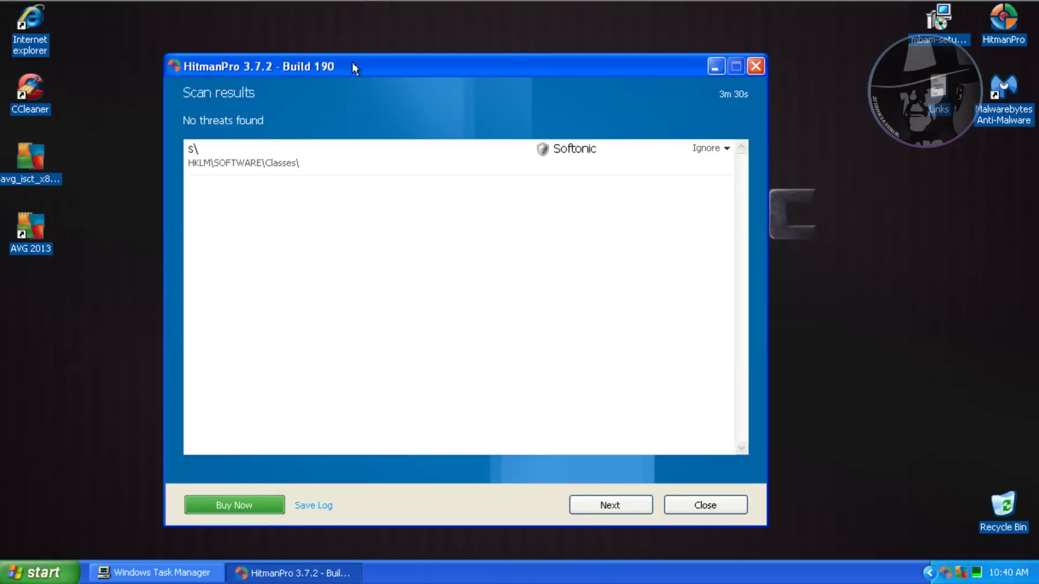
click(325, 159)
click(800, 63)
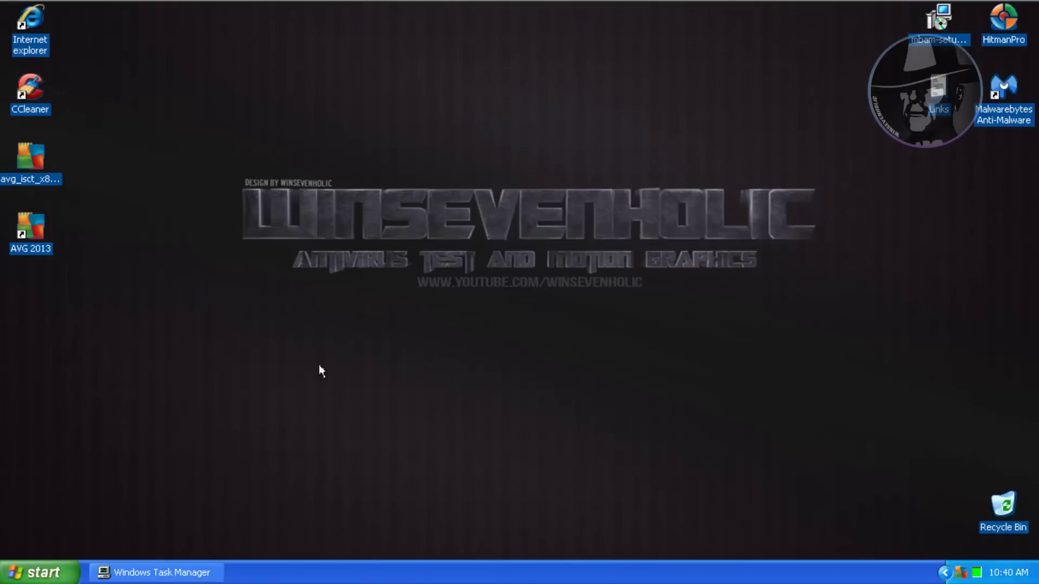